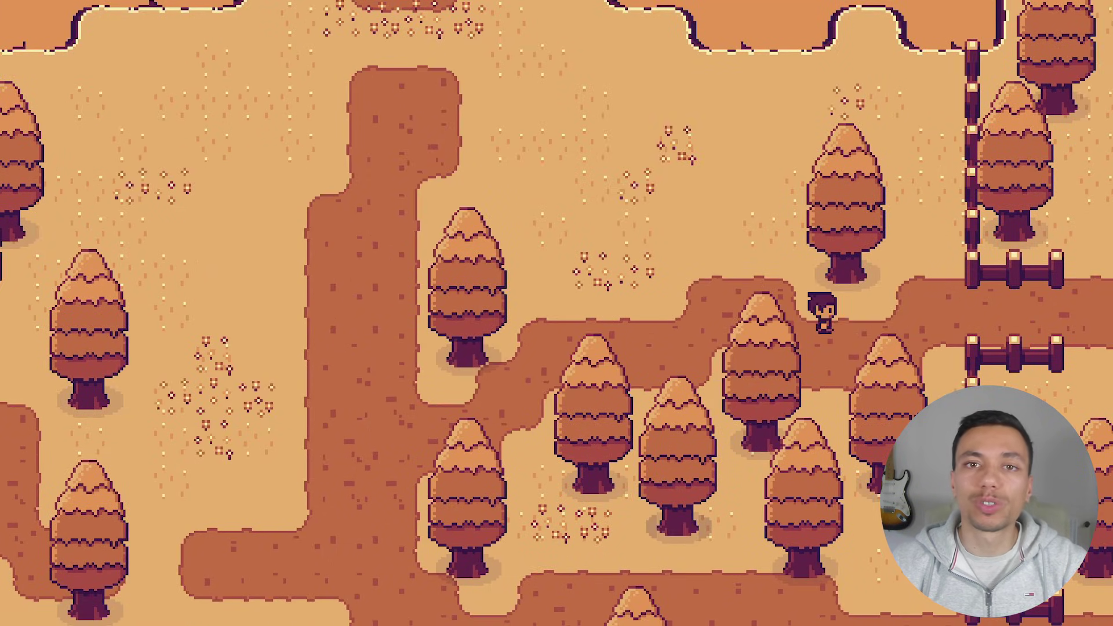
# Walk the player right across the map edge into the next area in the running game.
pyautogui.press('Right')
pyautogui.press('Right')
pyautogui.press('Right')
pyautogui.press('Right')
pyautogui.press('Right')
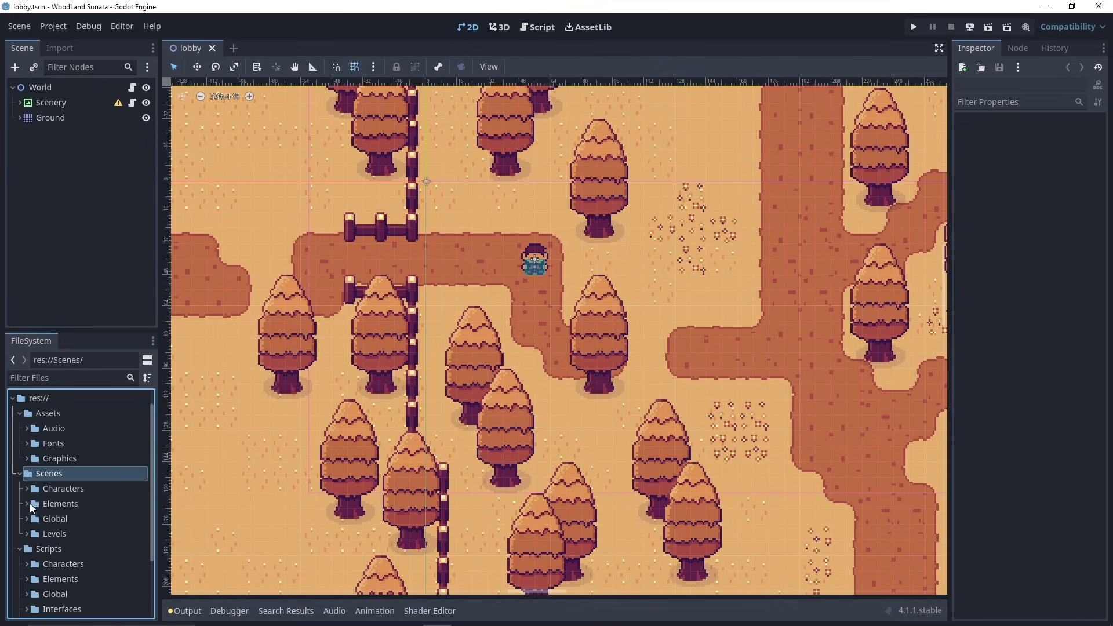
# Create a door scene in Scenes/Elements with an Area2D root.
pyautogui.click(30, 504)
pyautogui.rightClick(60, 503)
pyautogui.click(267, 454)
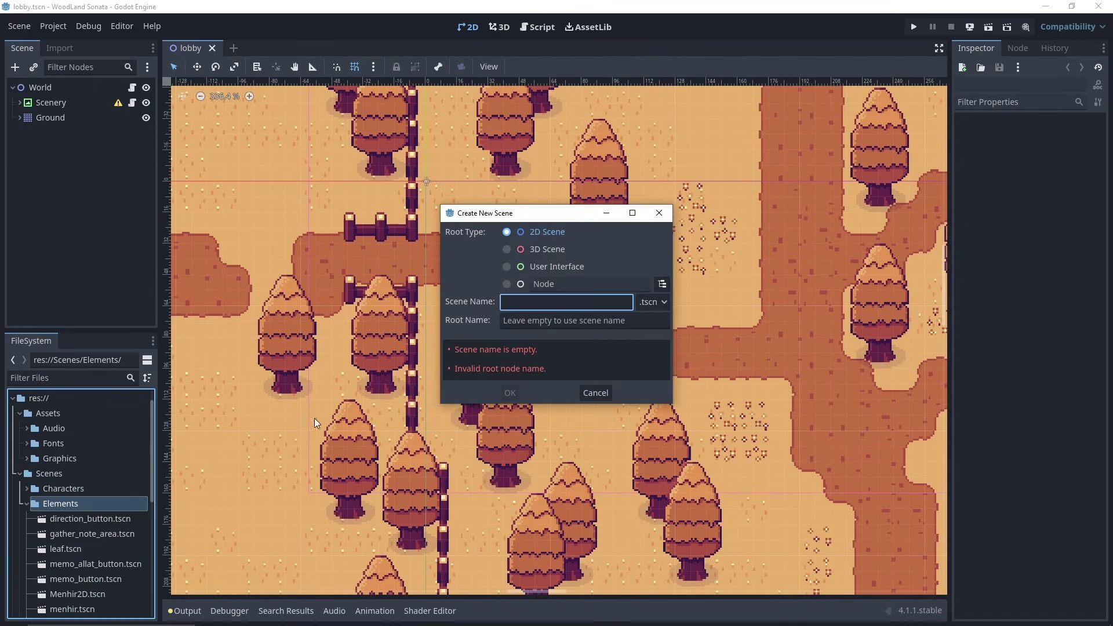
pyautogui.click(664, 285)
pyautogui.write('area')
pyautogui.click(915, 426)
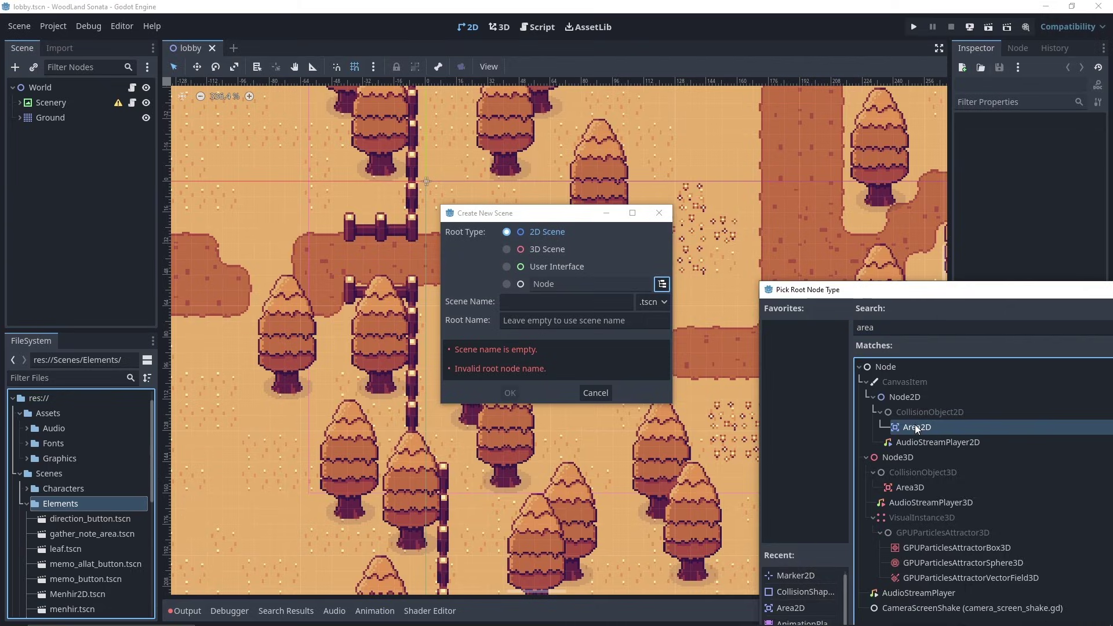
pyautogui.doubleClick(914, 426)
pyautogui.click(565, 302)
pyautogui.write('door')
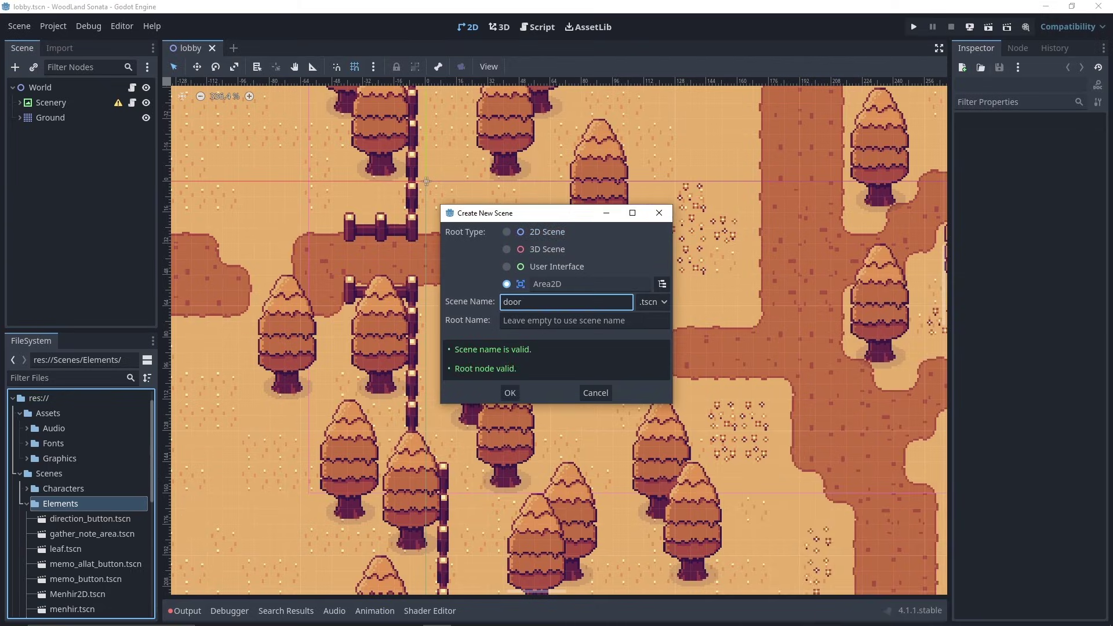
pyautogui.click(513, 391)
# Add a CollisionShape2D child to door with a RectangleShape2D.
pyautogui.rightClick(64, 88)
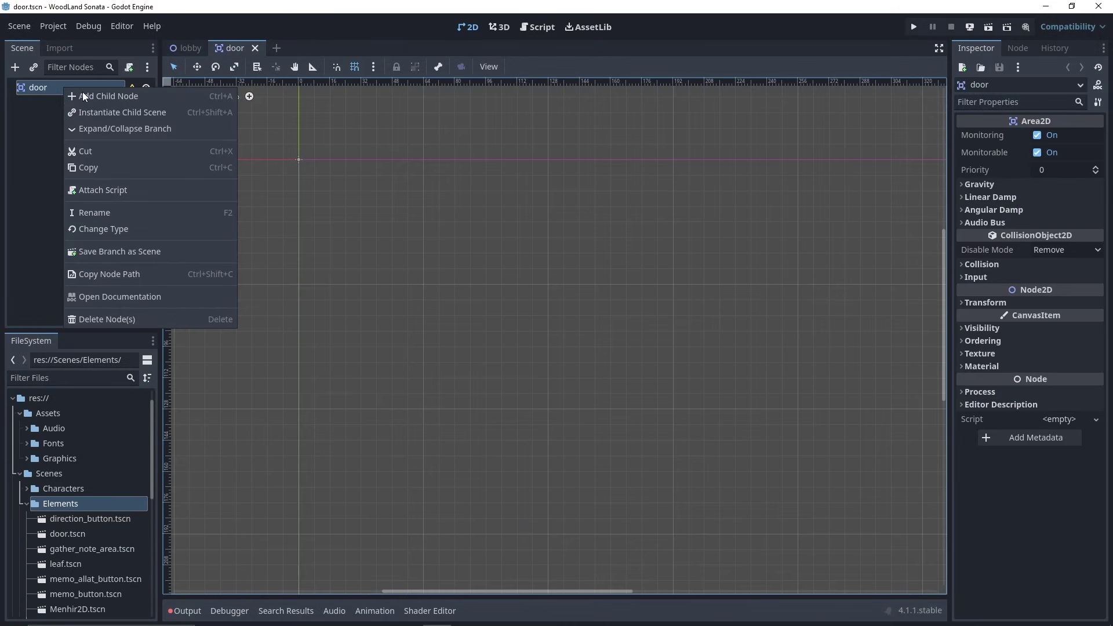
pyautogui.click(87, 100)
pyautogui.write('shape')
pyautogui.press('Return')
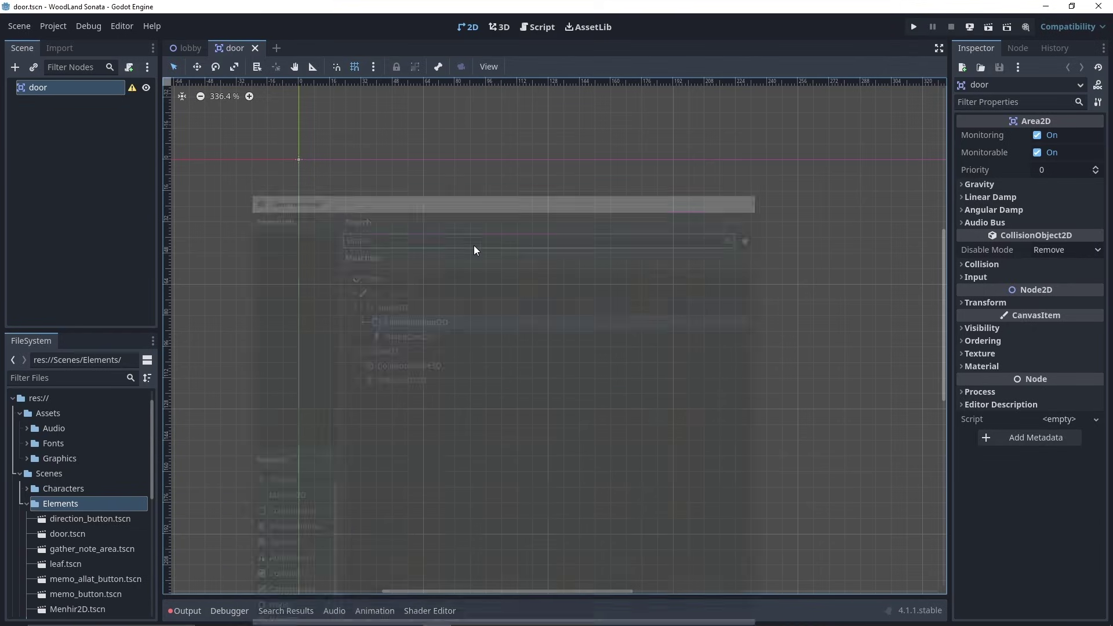
pyautogui.click(1095, 139)
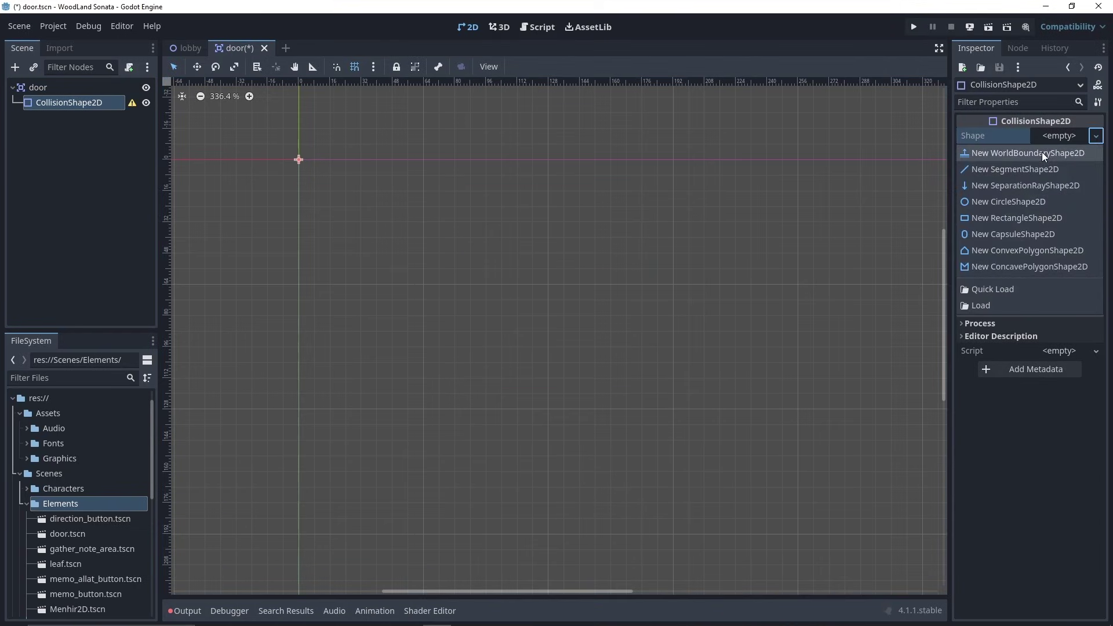
pyautogui.click(1009, 218)
# Add a Marker2D child to door and name it Spawn.
pyautogui.rightClick(59, 89)
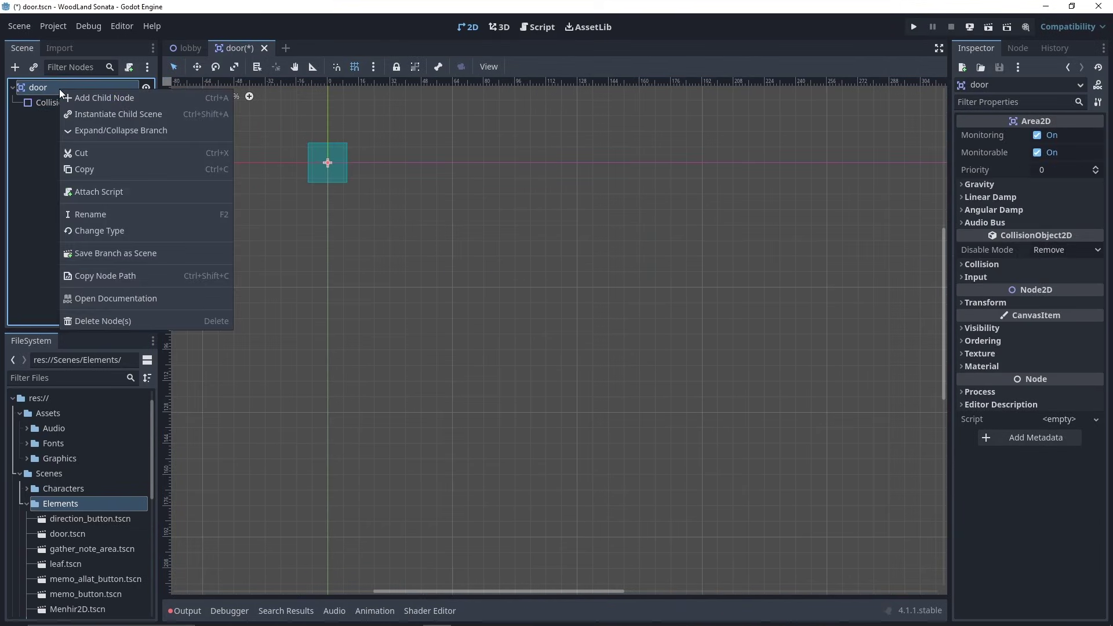
pyautogui.click(101, 99)
pyautogui.write('marker')
pyautogui.press('Return')
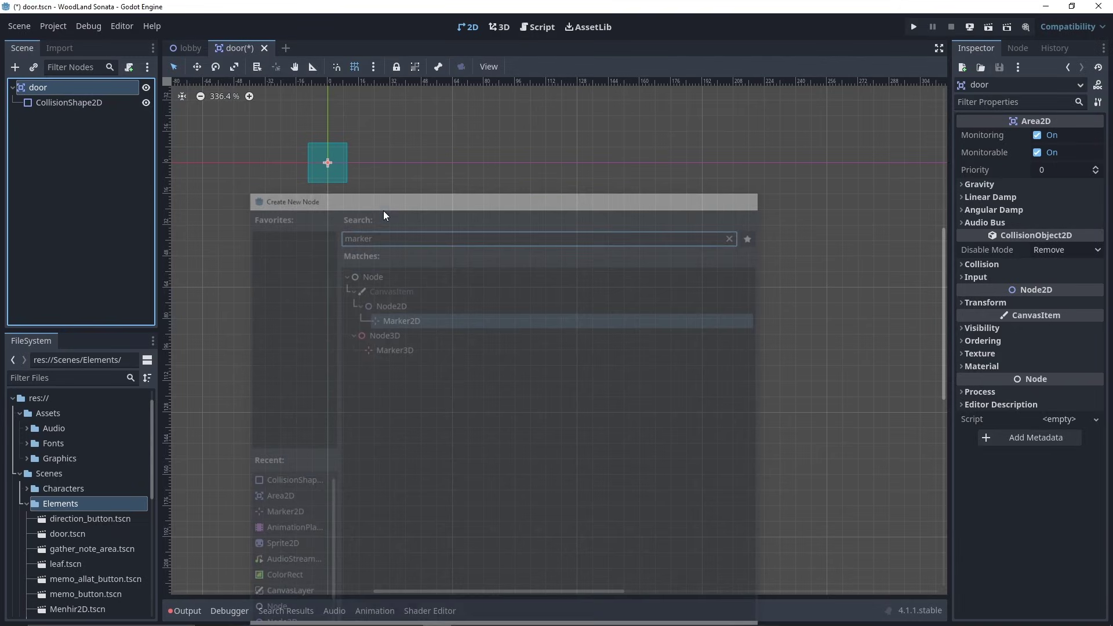
pyautogui.write('Spawn')
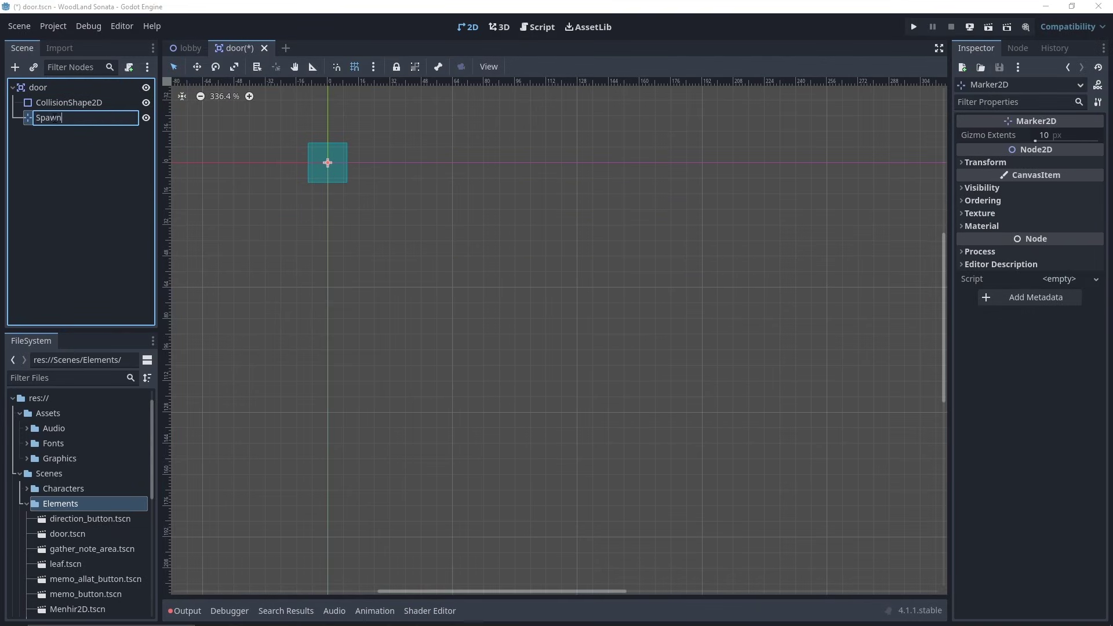
pyautogui.press('Return')
pyautogui.rightClick(86, 87)
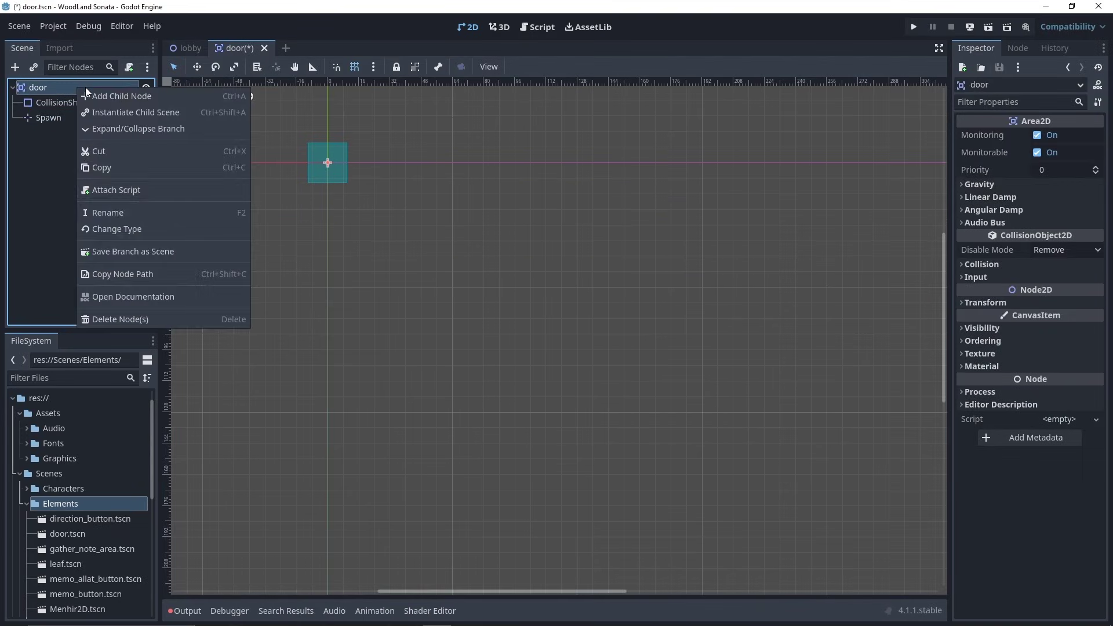
# Attach a new door.gd script to door, saved in res://Scripts/Elements.
pyautogui.click(121, 190)
pyautogui.click(679, 288)
pyautogui.click(282, 423)
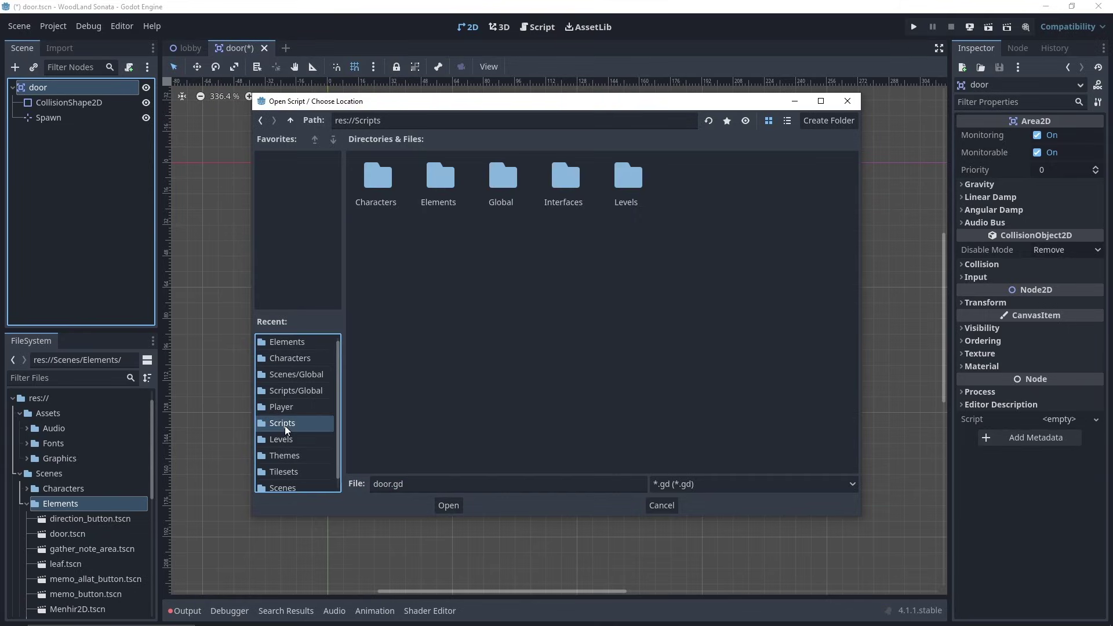
pyautogui.doubleClick(439, 179)
pyautogui.click(448, 505)
pyautogui.click(487, 319)
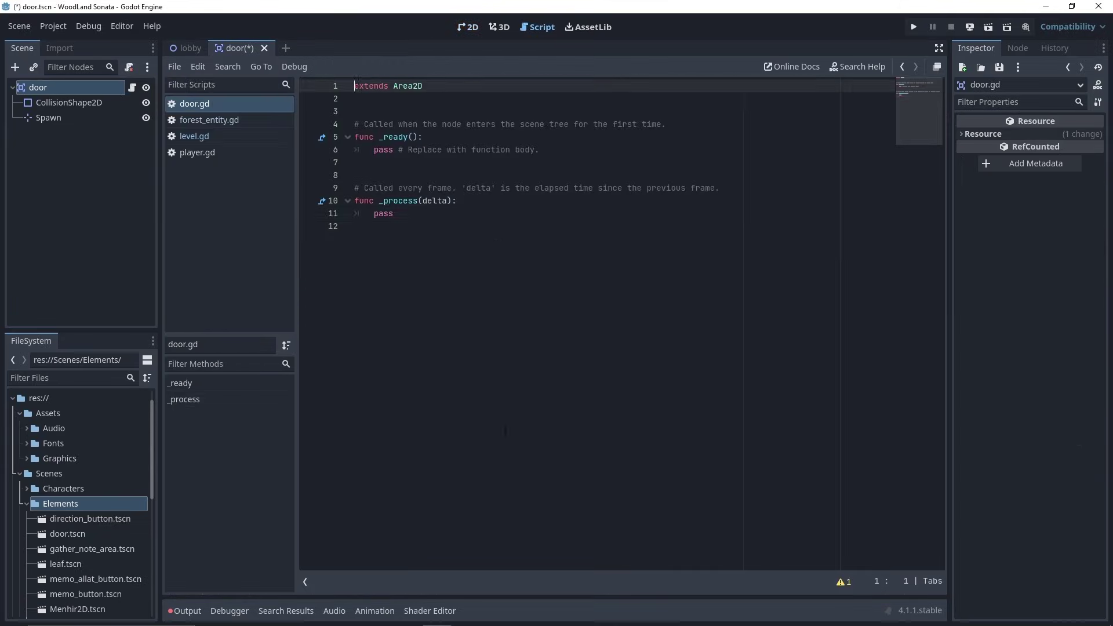
pyautogui.moveTo(473, 226); pyautogui.dragTo(375, 111)
pyautogui.press('Delete')
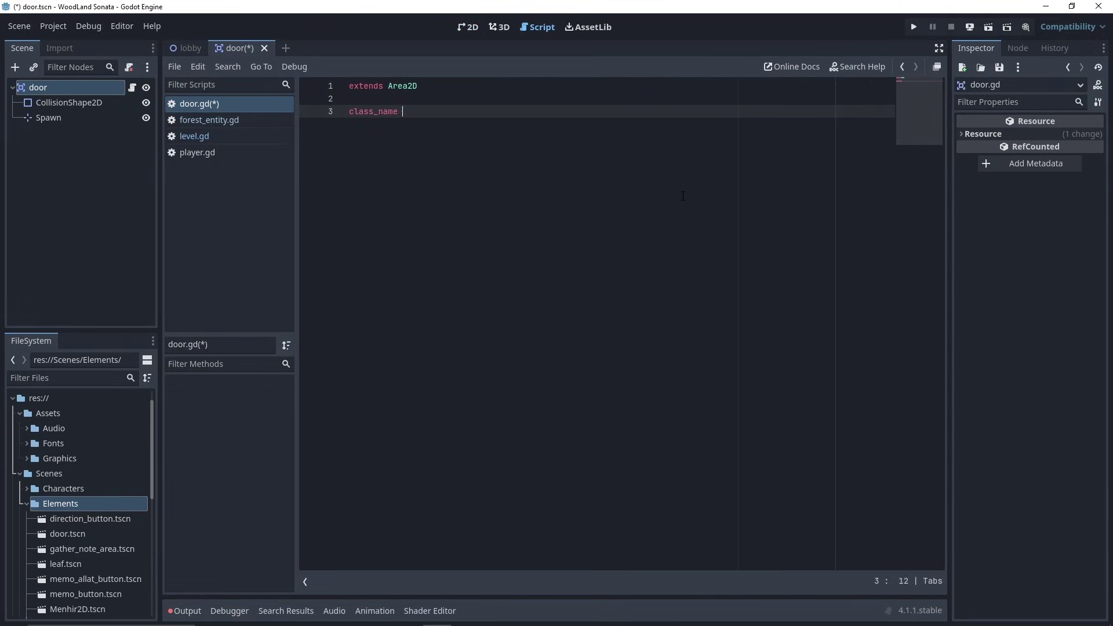
pyautogui.press('Return')
pyautogui.press('Return')
pyautogui.write('@export var destinati')
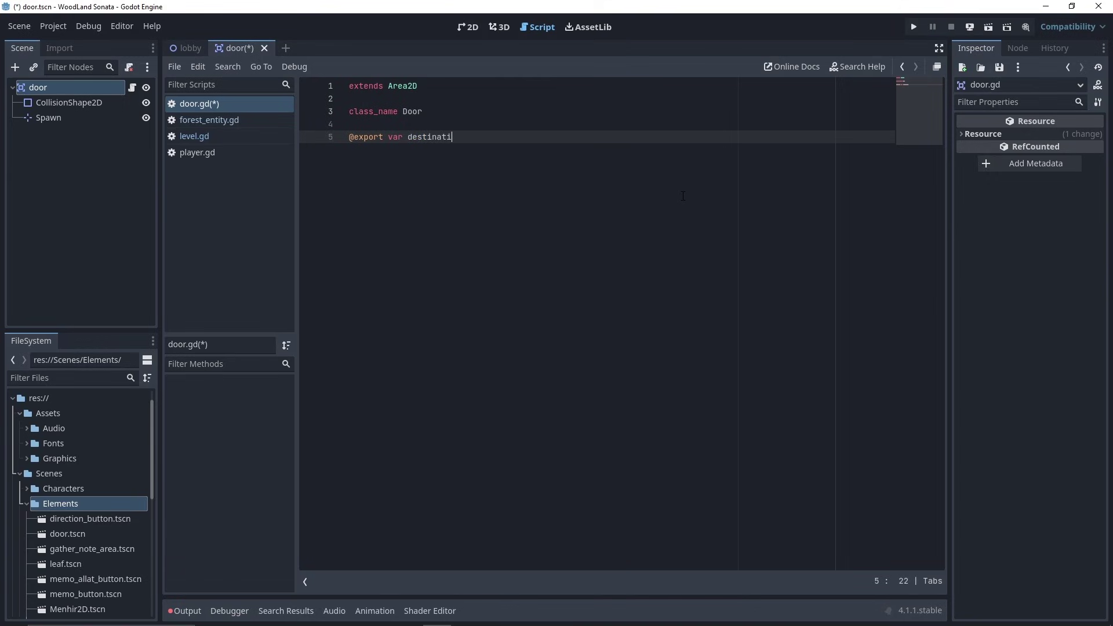
pyautogui.write('tring')
pyautogui.press('Return')
pyautogui.write('@export var destination_door_tag: ')
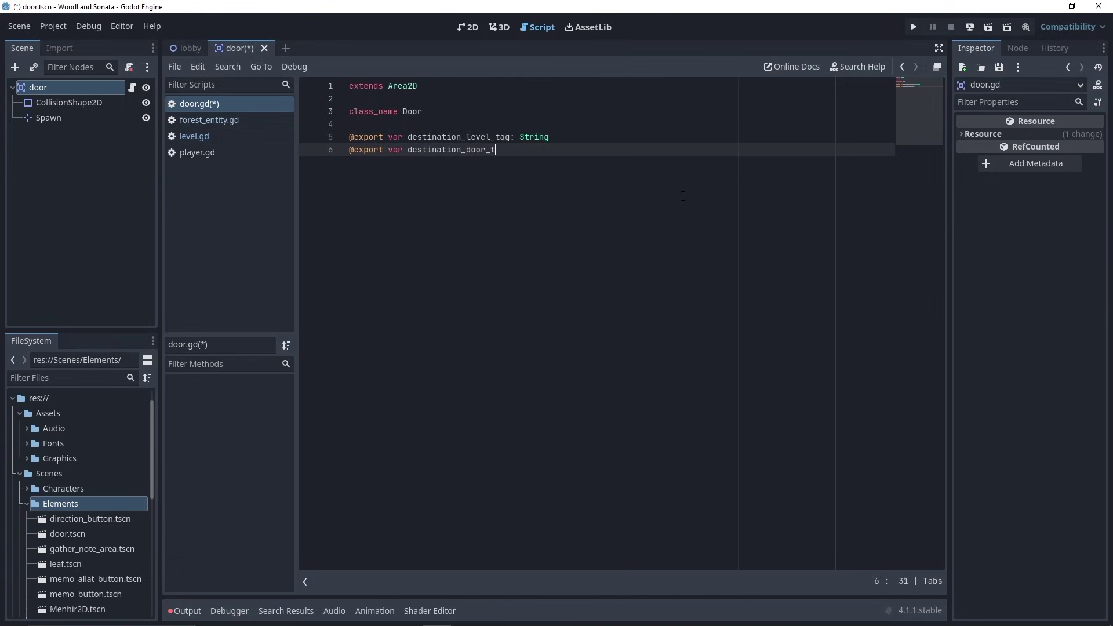
pyautogui.write('String')
pyautogui.press('Return')
pyautogui.write('@export var ')
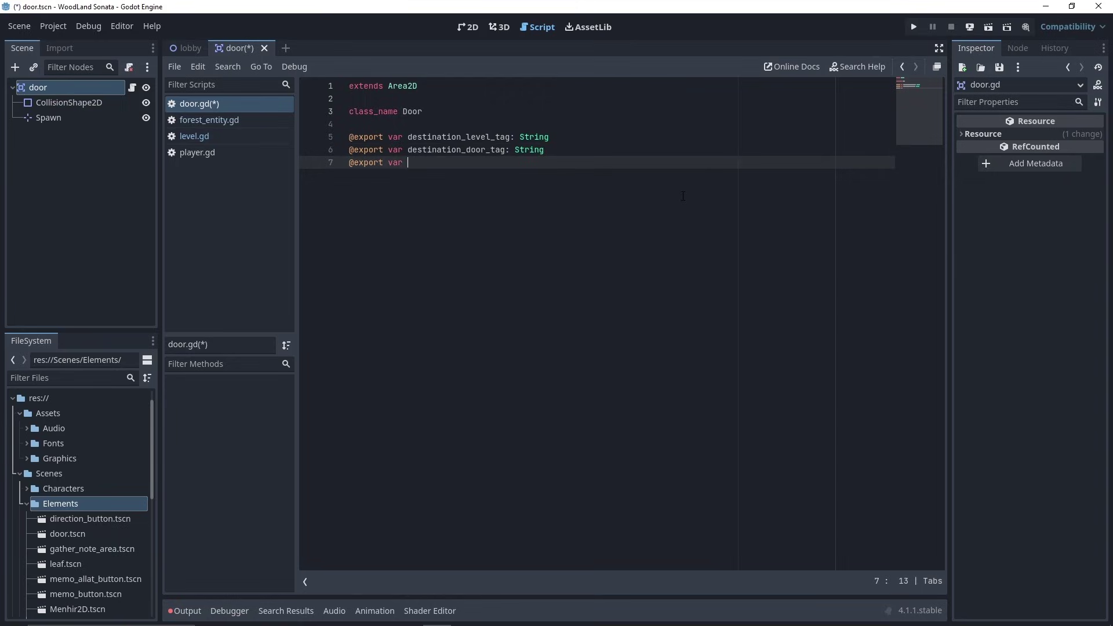
pyautogui.write(' = "up"')
pyautogui.press('Return')
pyautogui.press('Return')
pyautogui.write('@onready ')
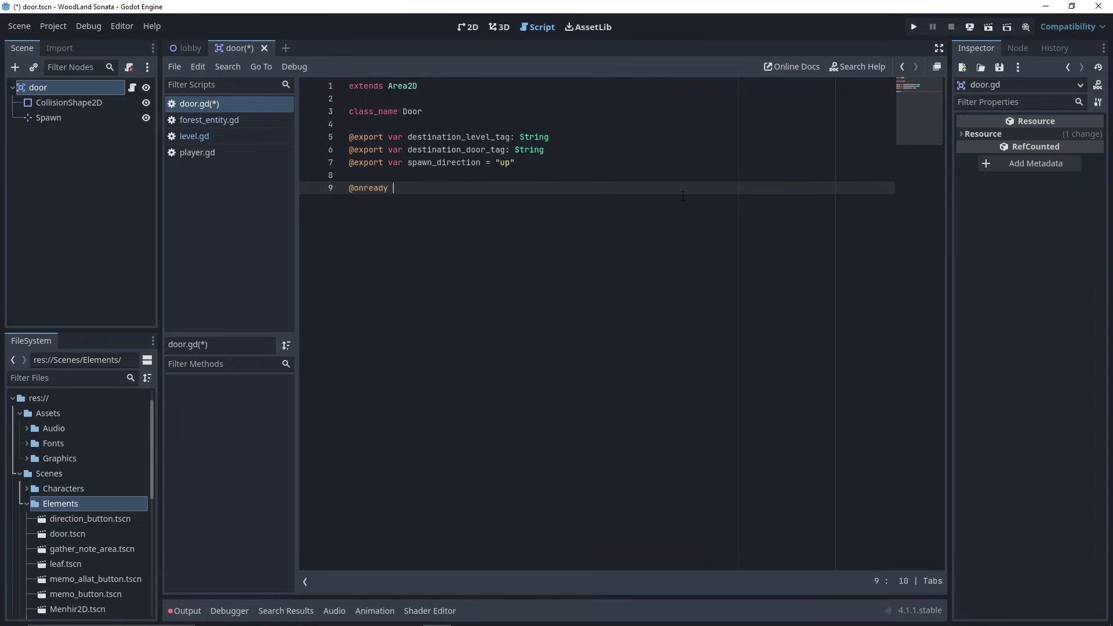
pyautogui.write('var spawn = $Spawn')
pyautogui.hotkey('ctrl', 's')
# Connect the door's body_entered signal to the door script.
pyautogui.click(466, 27)
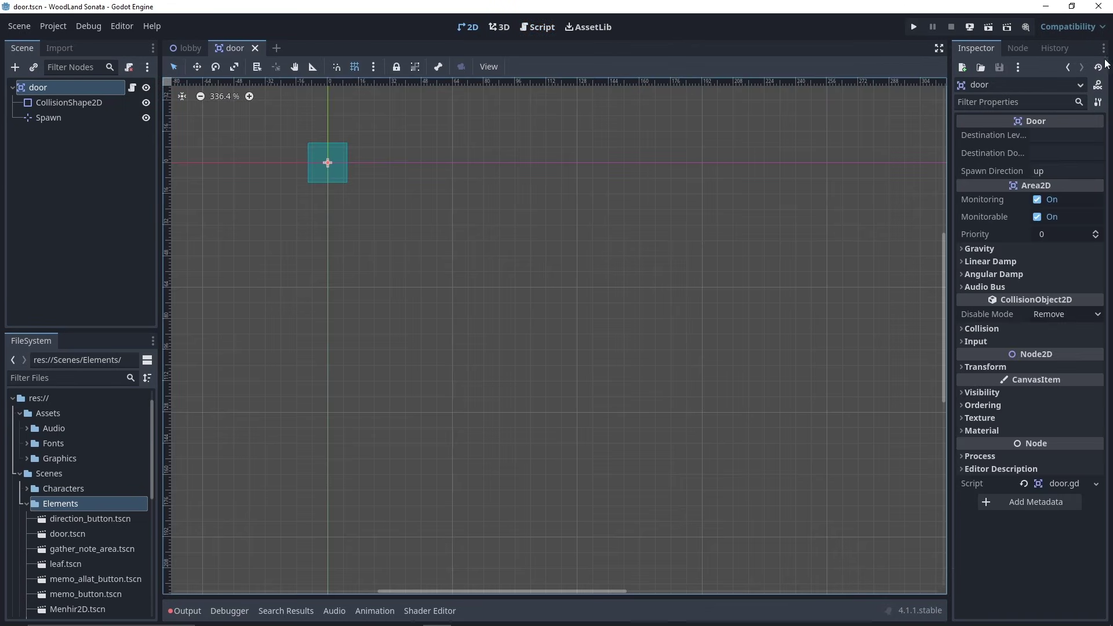
pyautogui.click(1018, 49)
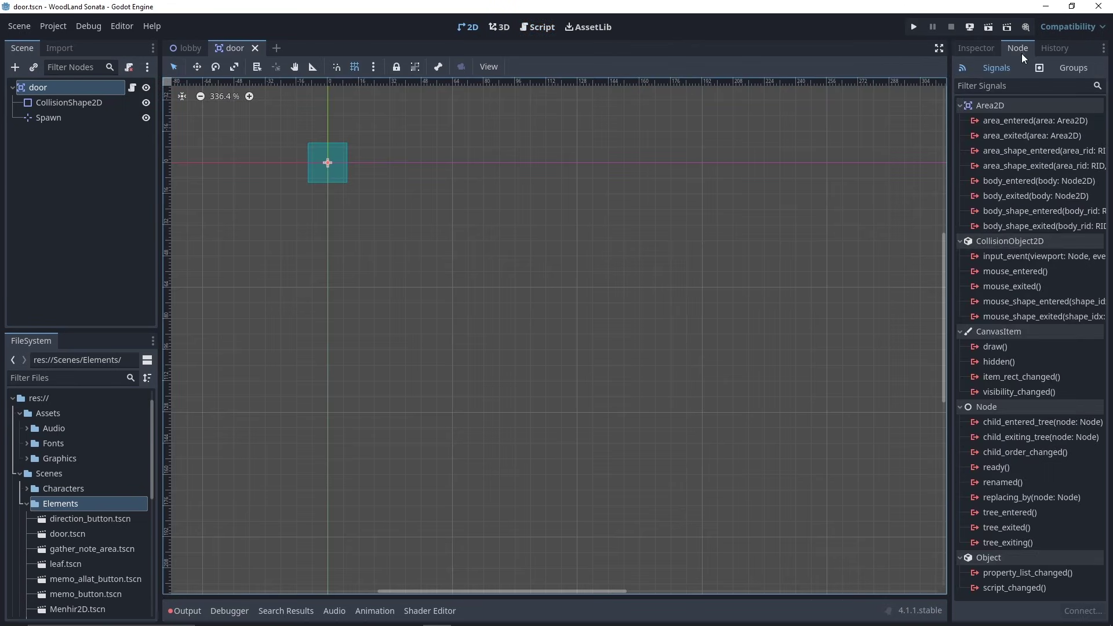
pyautogui.doubleClick(1012, 179)
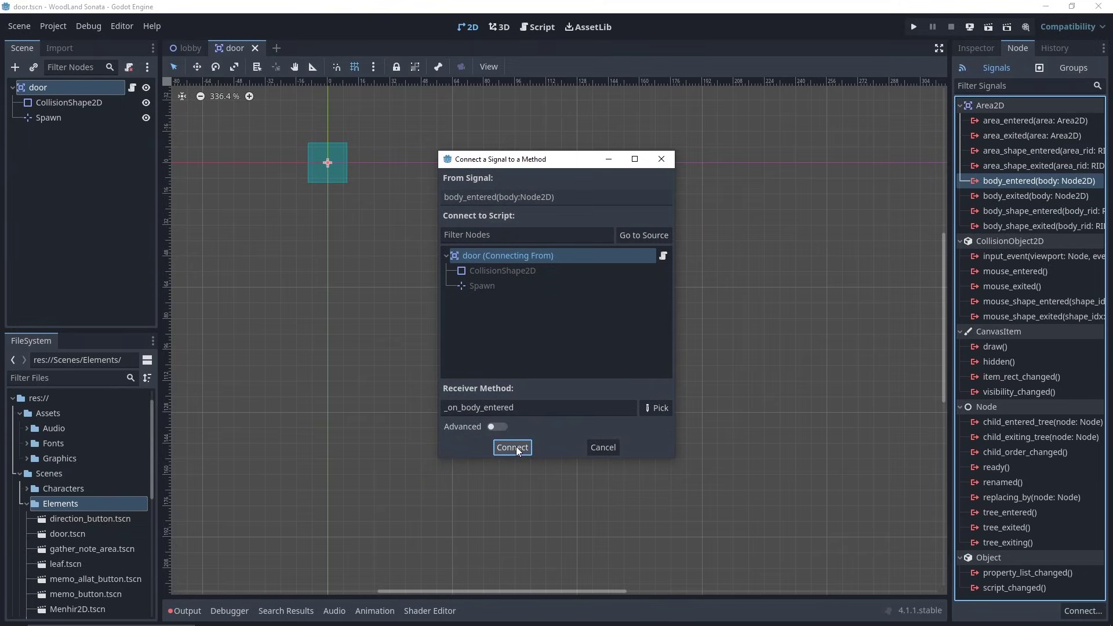
pyautogui.click(516, 448)
# Open the player scene and select its class_name Player line.
pyautogui.click(25, 464)
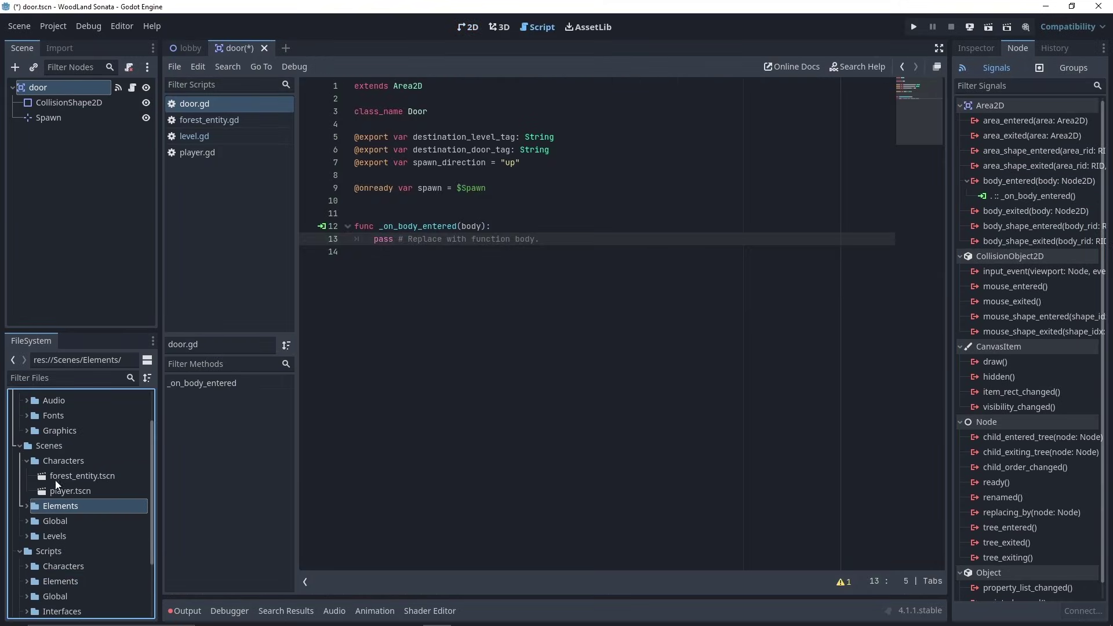
pyautogui.doubleClick(57, 489)
pyautogui.moveTo(444, 112); pyautogui.dragTo(323, 112)
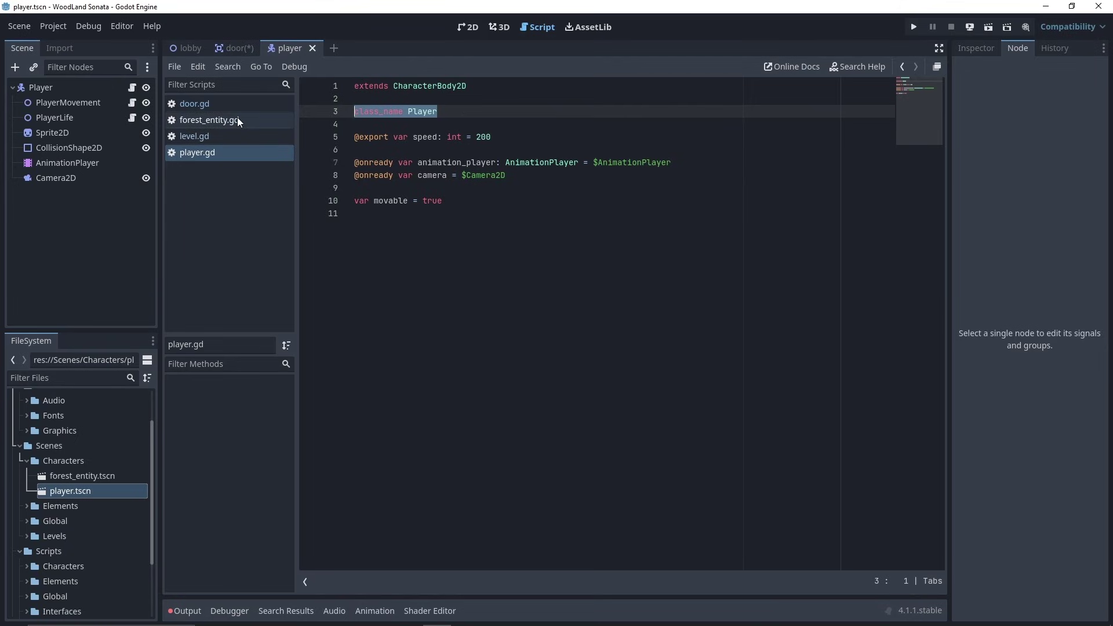
# Replace pass in _on_body_entered with 'if body is Player:' and save door.gd.
pyautogui.click(194, 104)
pyautogui.moveTo(540, 239); pyautogui.dragTo(374, 239)
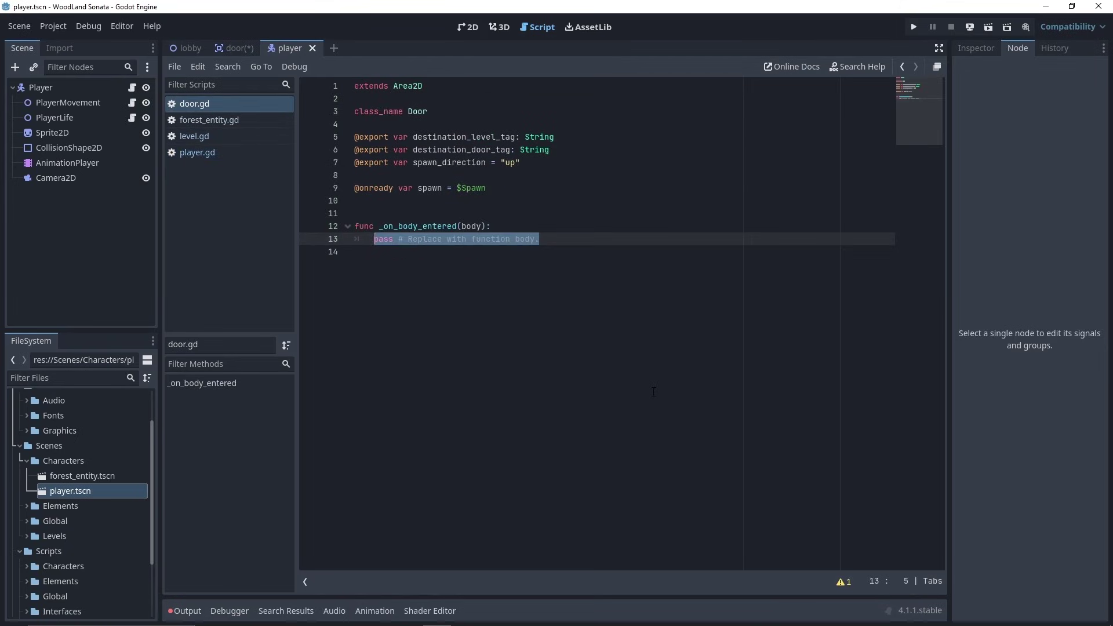
pyautogui.press('BackSpace')
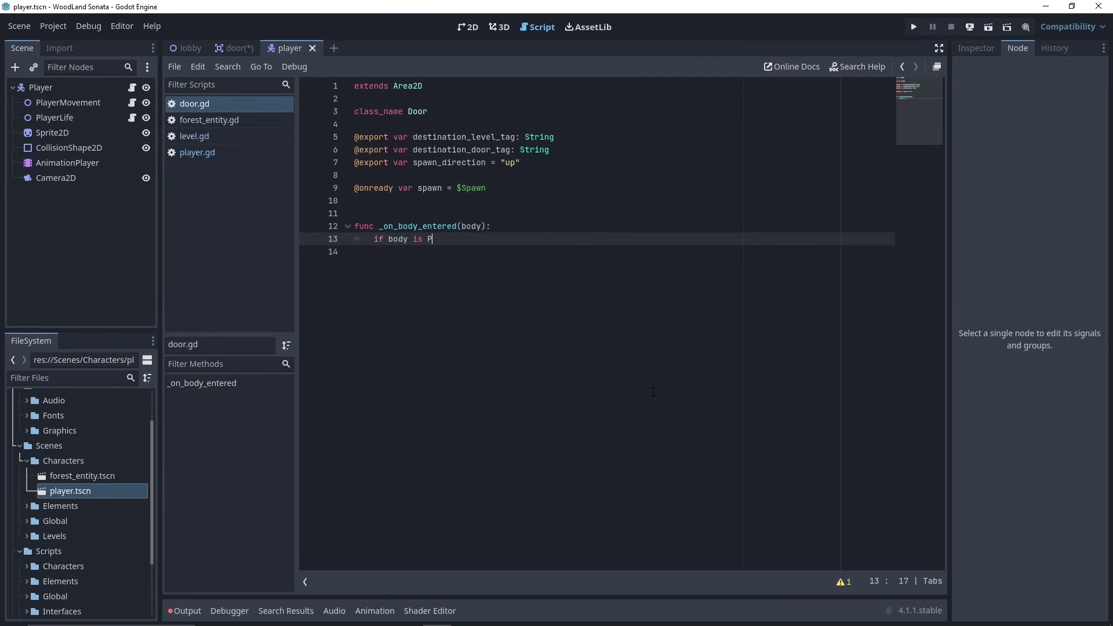
pyautogui.write('layer:')
pyautogui.press('Return')
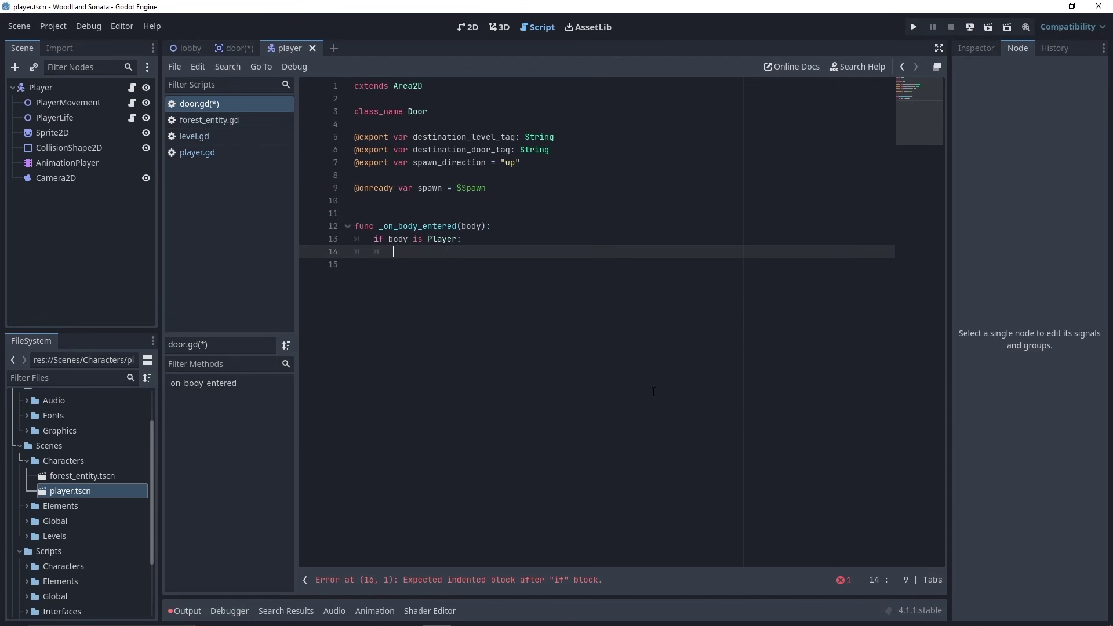
pyautogui.hotkey('ctrl', 's')
pyautogui.click(187, 48)
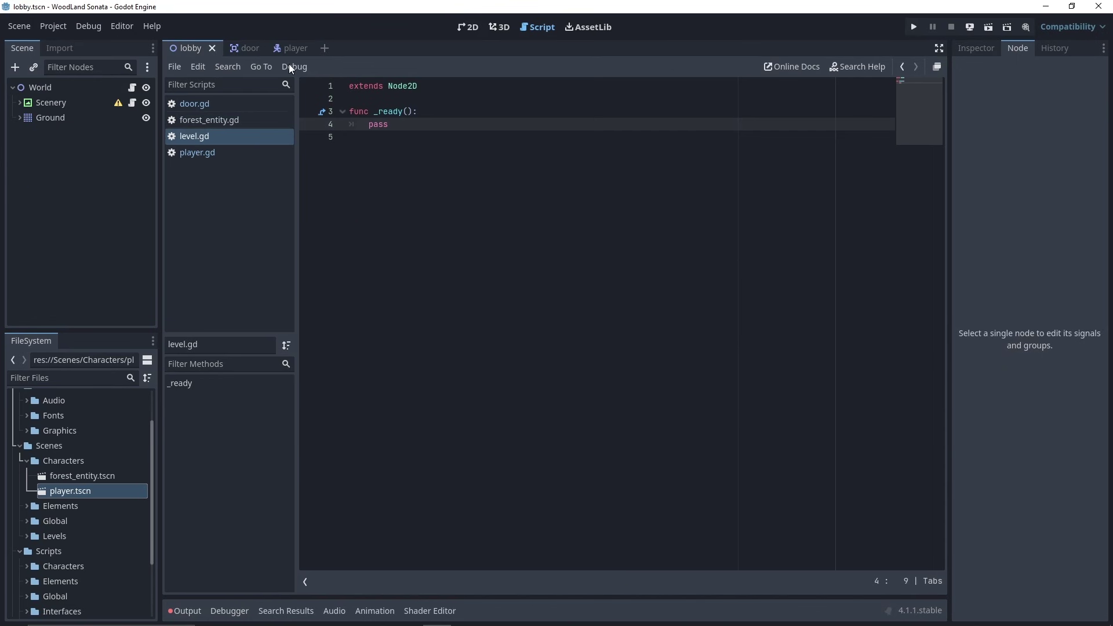
# Add a plain Node named Doors under the lobby's World node.
pyautogui.click(468, 27)
pyautogui.scroll(-2, 521, 305)
pyautogui.rightClick(39, 87)
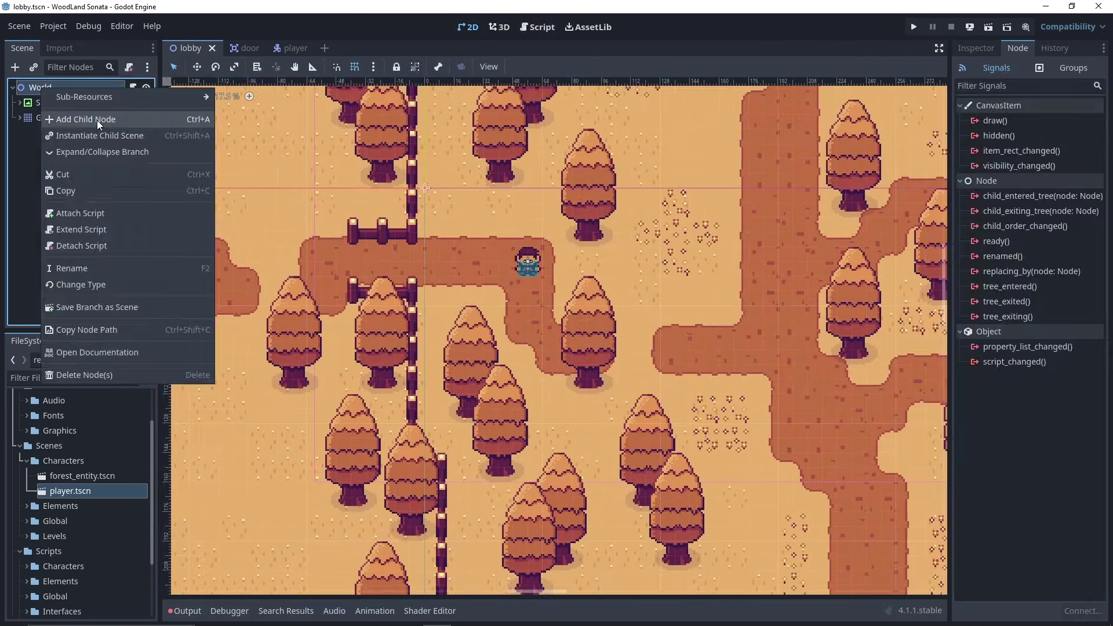
pyautogui.click(87, 116)
pyautogui.doubleClick(370, 272)
pyautogui.doubleClick(52, 132)
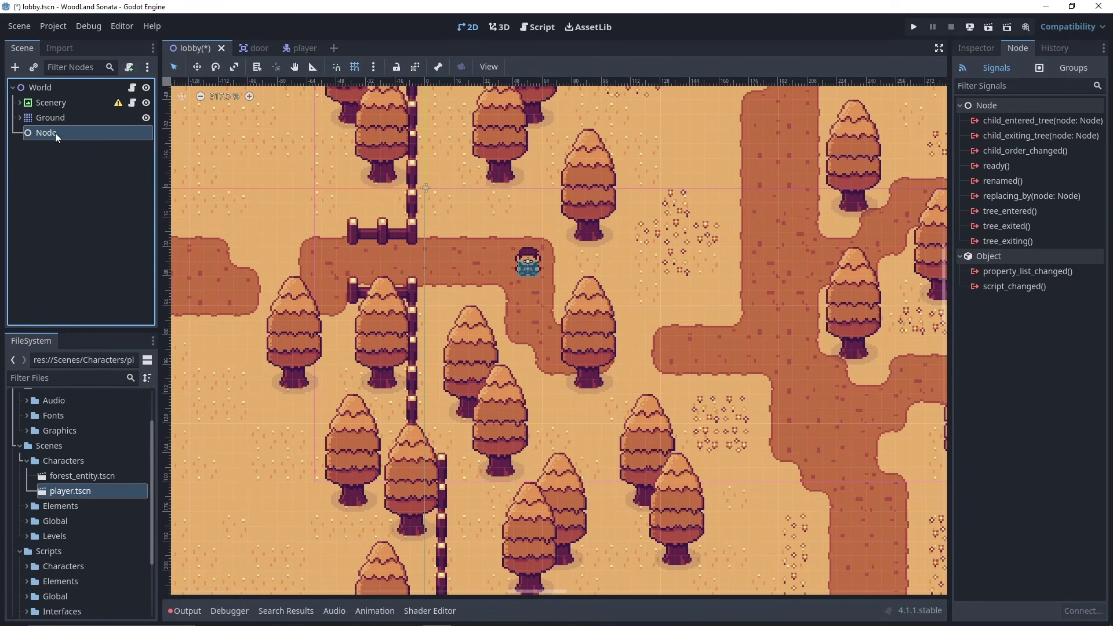
pyautogui.write('Doors')
pyautogui.press('Return')
# Instance door.tscn under Doors, place it at the left path opening, and name it Door_W.
pyautogui.rightClick(61, 131)
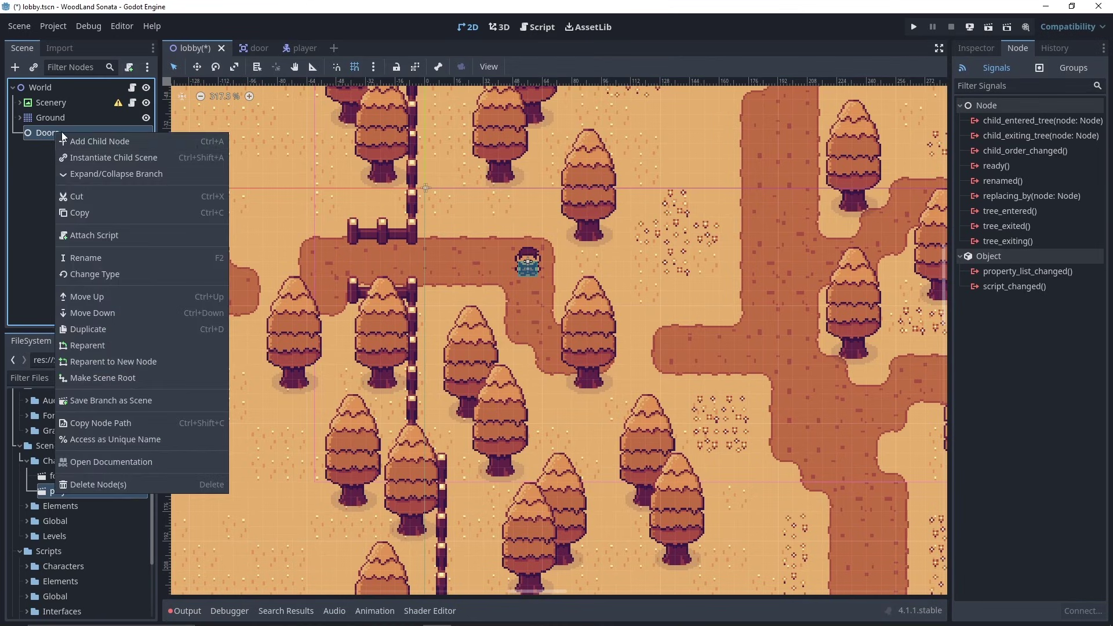
pyautogui.click(92, 157)
pyautogui.write('door')
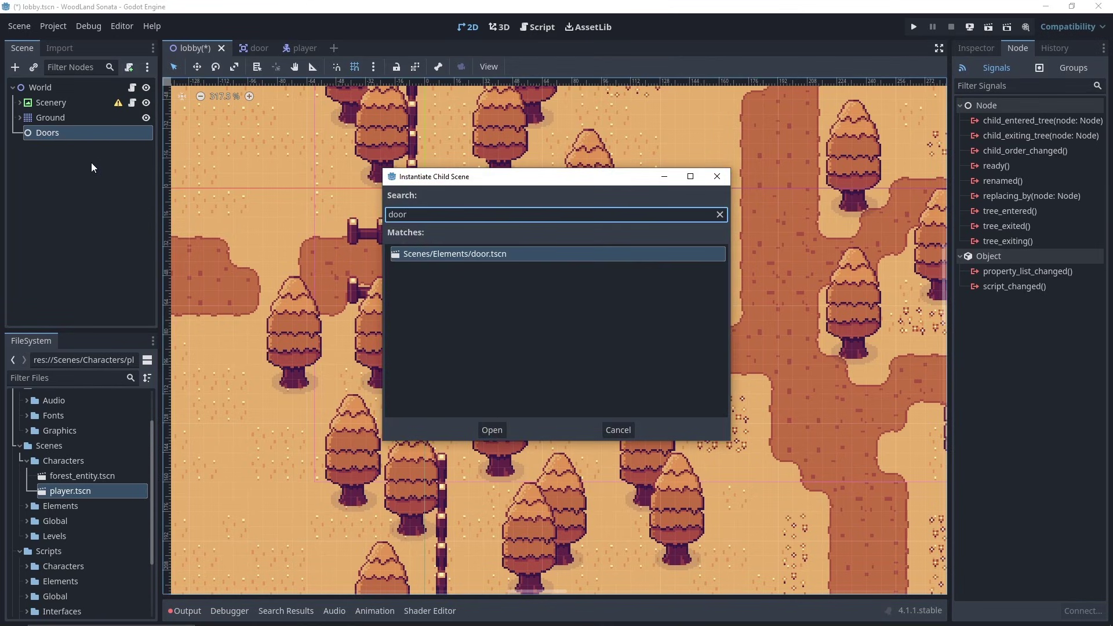
pyautogui.press('Return')
pyautogui.moveTo(426, 187); pyautogui.dragTo(381, 264)
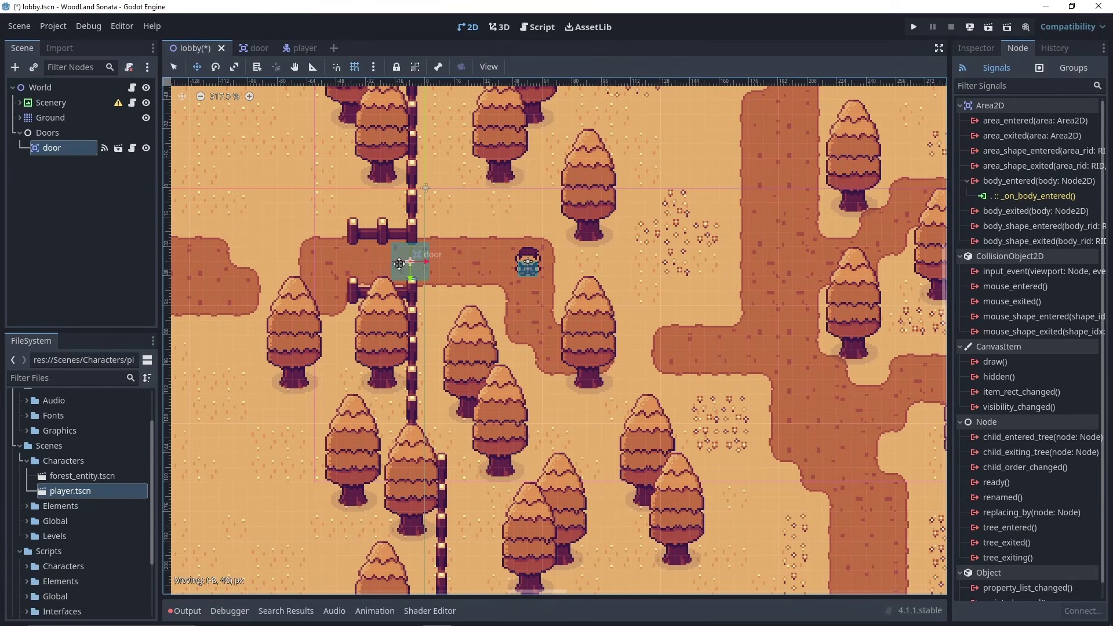
pyautogui.doubleClick(60, 149)
pyautogui.write('Door')
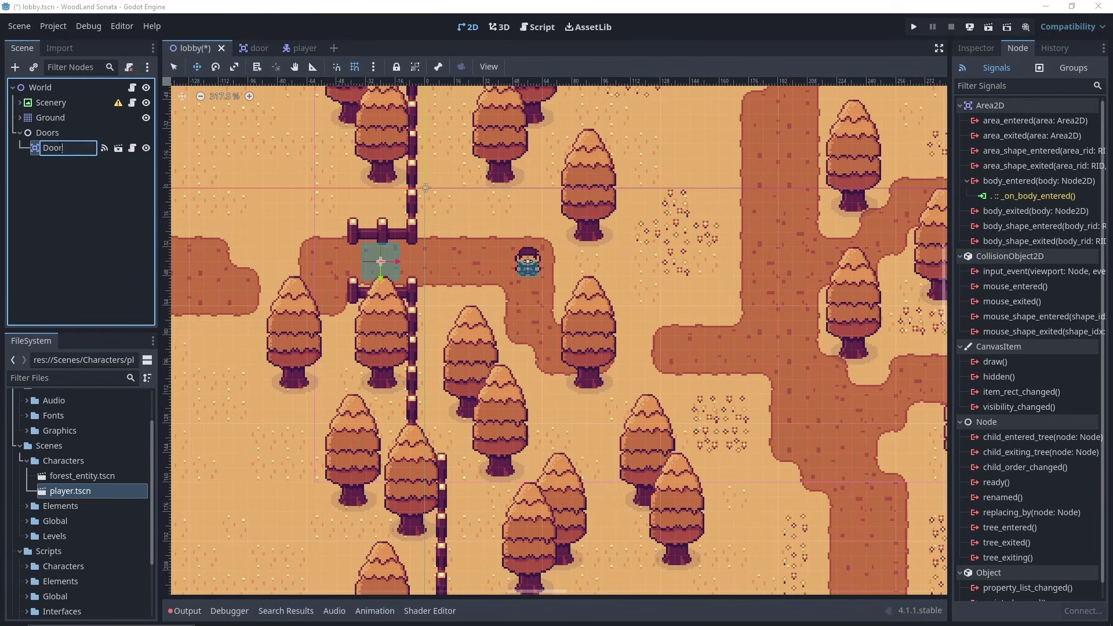
pyautogui.press('Return')
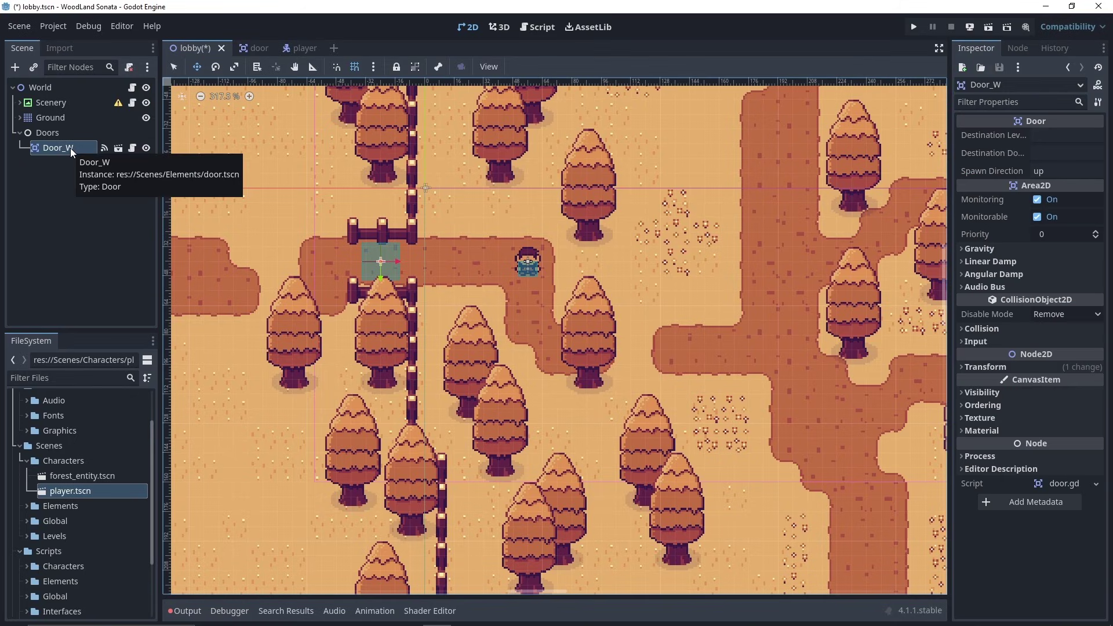
# Enable Editable Children on Door_W and move its Spawn marker just right of the door.
pyautogui.rightClick(70, 148)
pyautogui.click(82, 516)
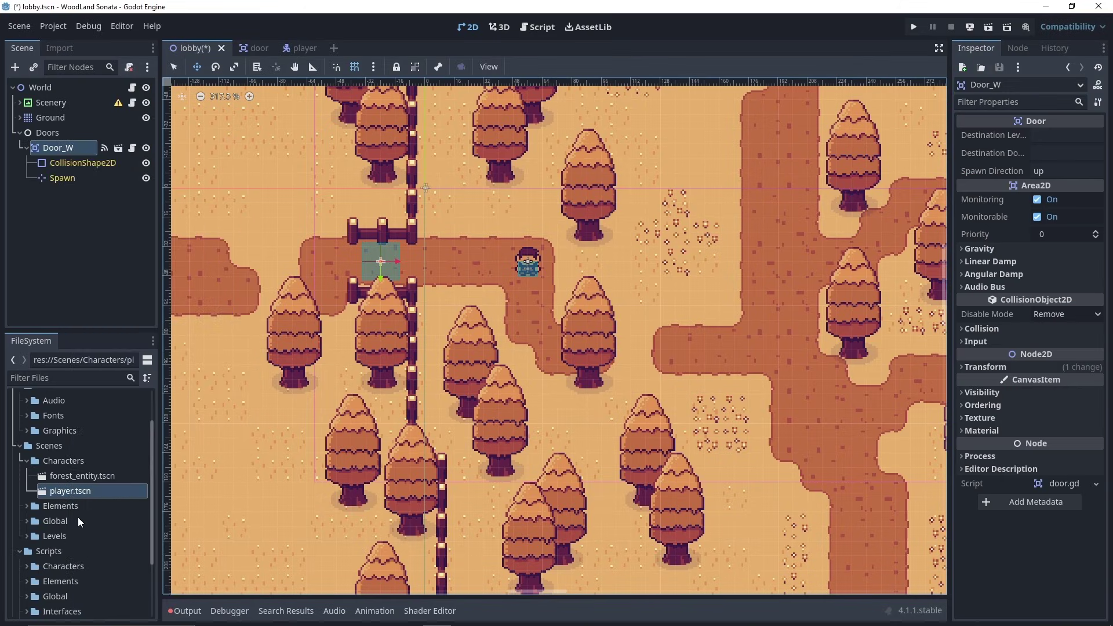
pyautogui.click(72, 179)
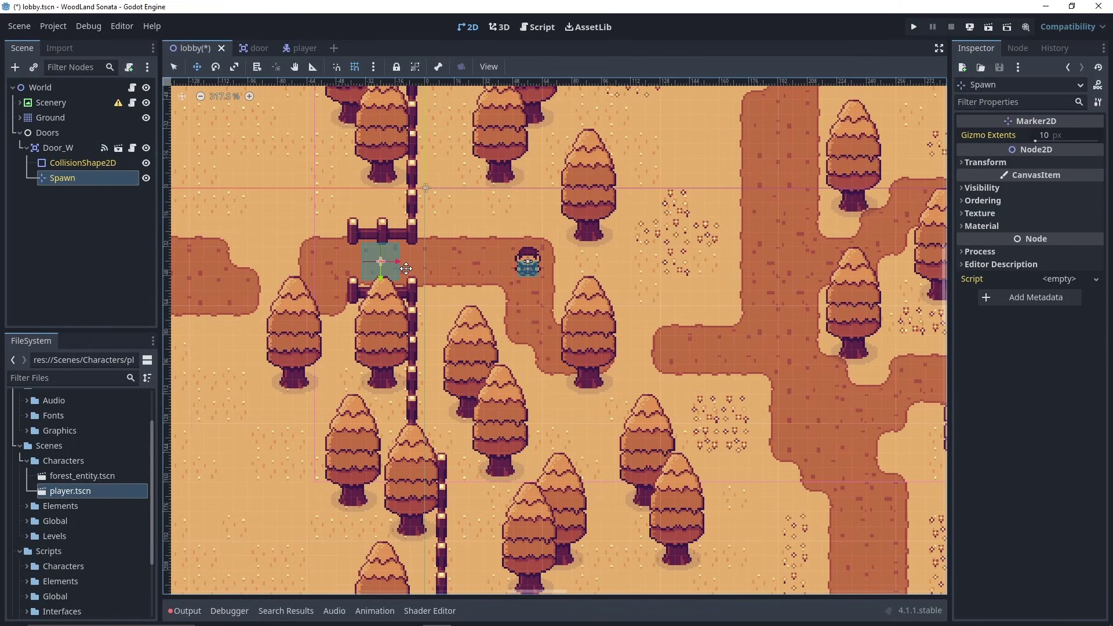
pyautogui.moveTo(406, 268); pyautogui.dragTo(439, 268)
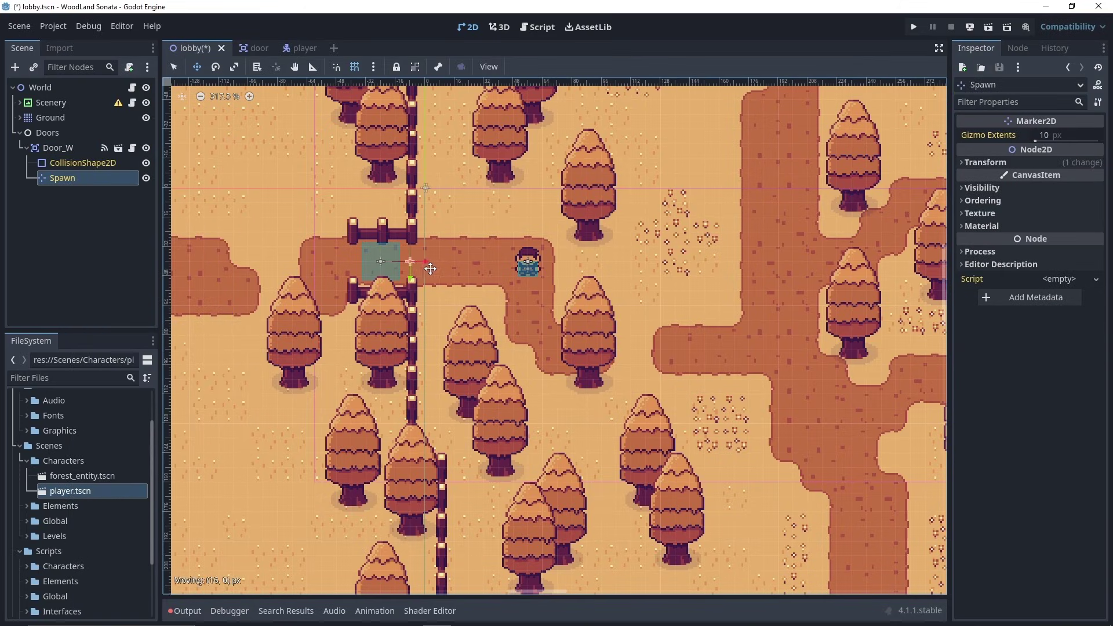
# Set Door_W's destination to level_1's door E, spawning facing right.
pyautogui.click(55, 146)
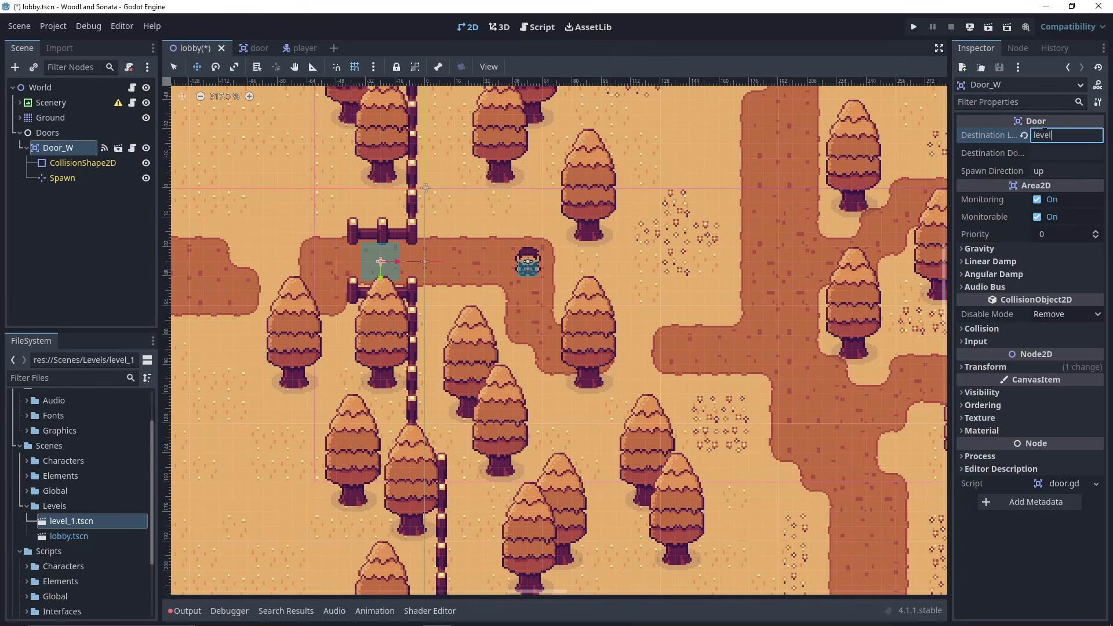
pyautogui.write('_1')
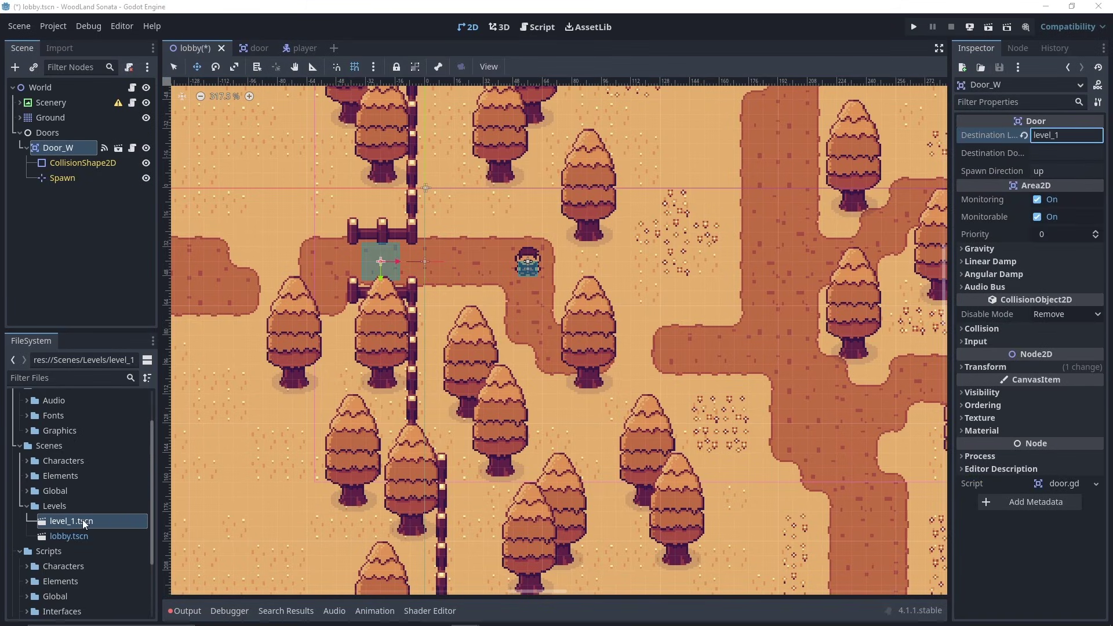
pyautogui.doubleClick(70, 521)
pyautogui.scroll(2, 582, 330)
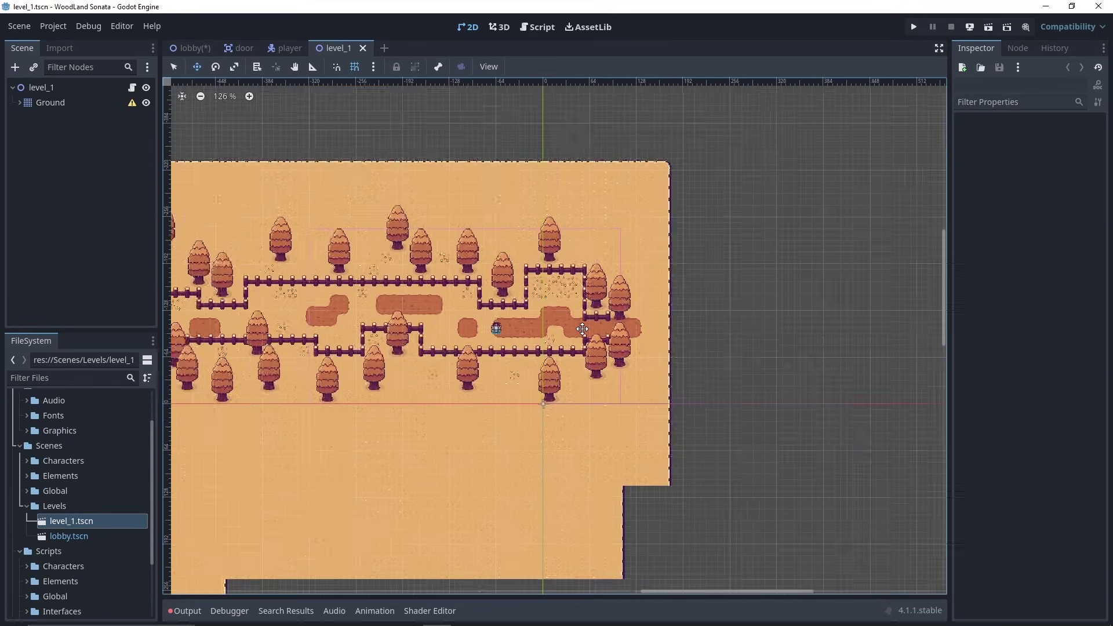
pyautogui.scroll(3, 582, 329)
pyautogui.scroll(1, 581, 329)
pyautogui.doubleClick(84, 540)
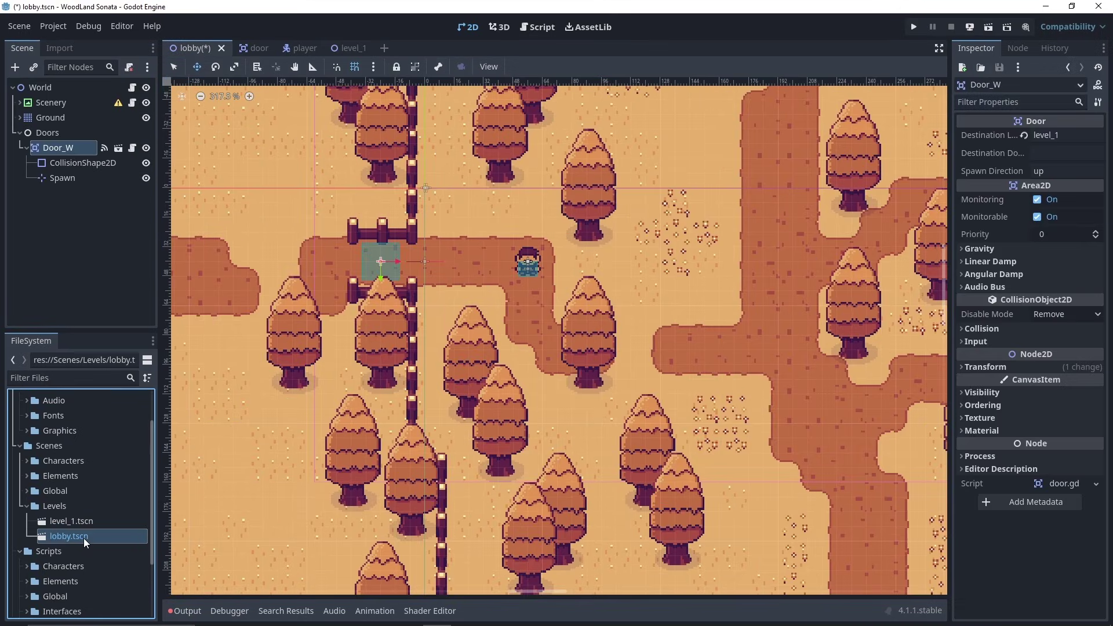
pyautogui.click(1067, 153)
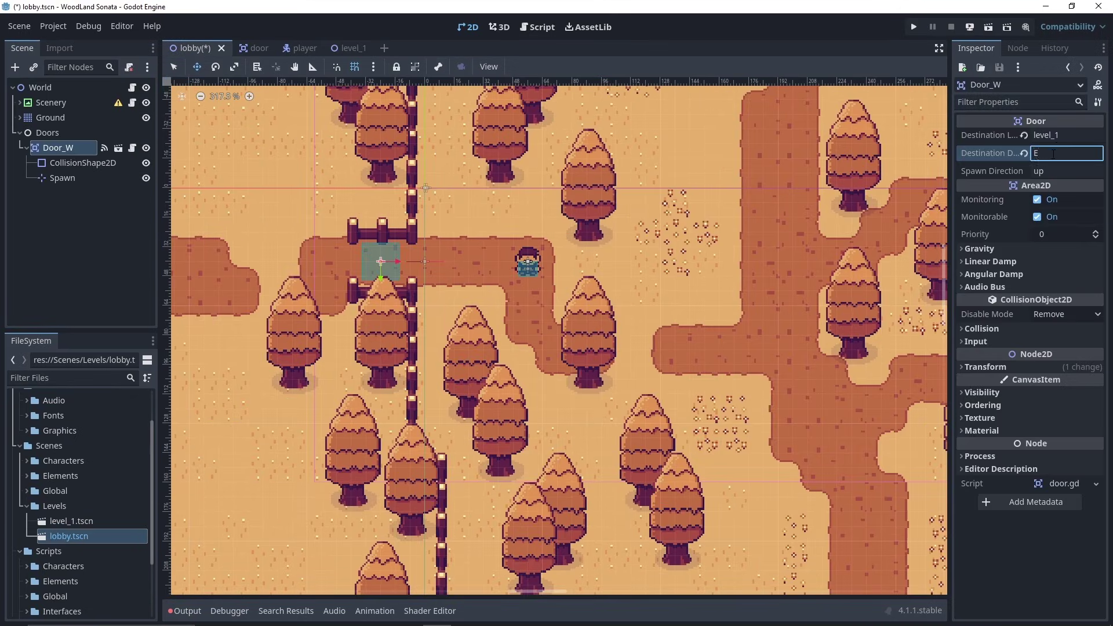
pyautogui.click(1051, 170)
pyautogui.write('right')
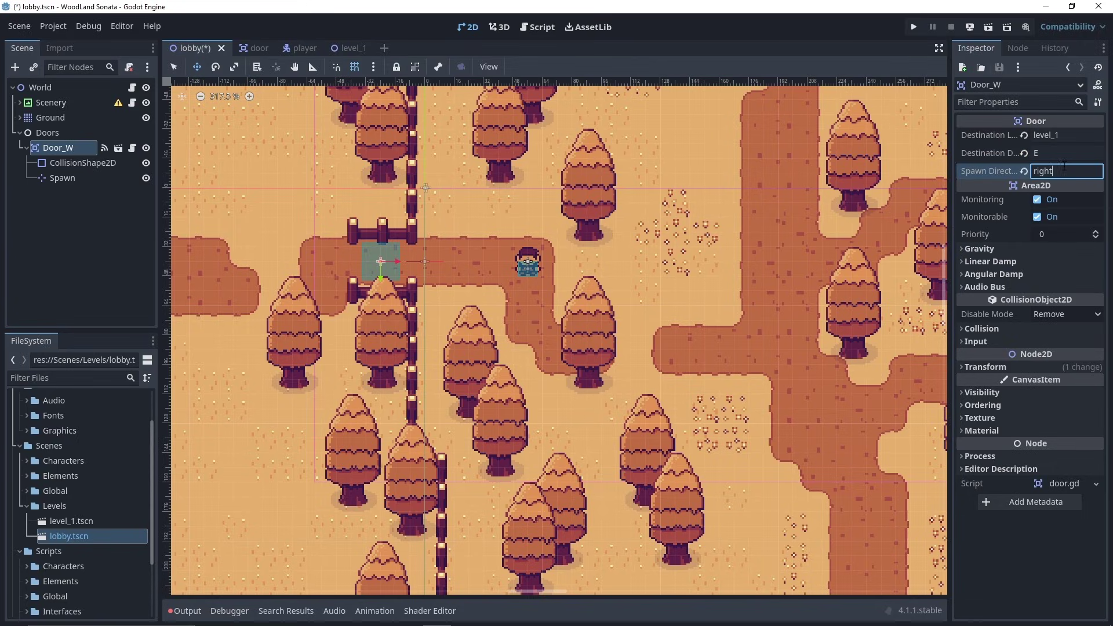
# Add a Doors node under level_1's root.
pyautogui.doubleClick(71, 520)
pyautogui.rightClick(41, 88)
pyautogui.click(52, 104)
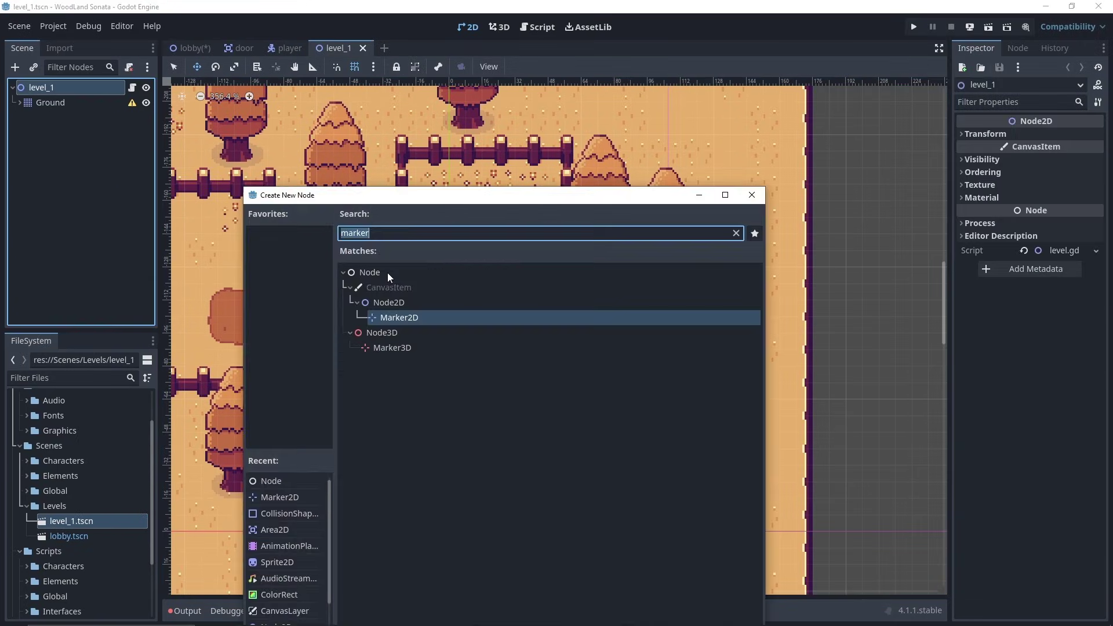
pyautogui.press('Return')
pyautogui.write('Doors')
pyautogui.press('Return')
# Instance door.tscn as Door_E at the right path opening, with editable children enabled.
pyautogui.hotkey('ctrl', 'shift', 'a')
pyautogui.write('door')
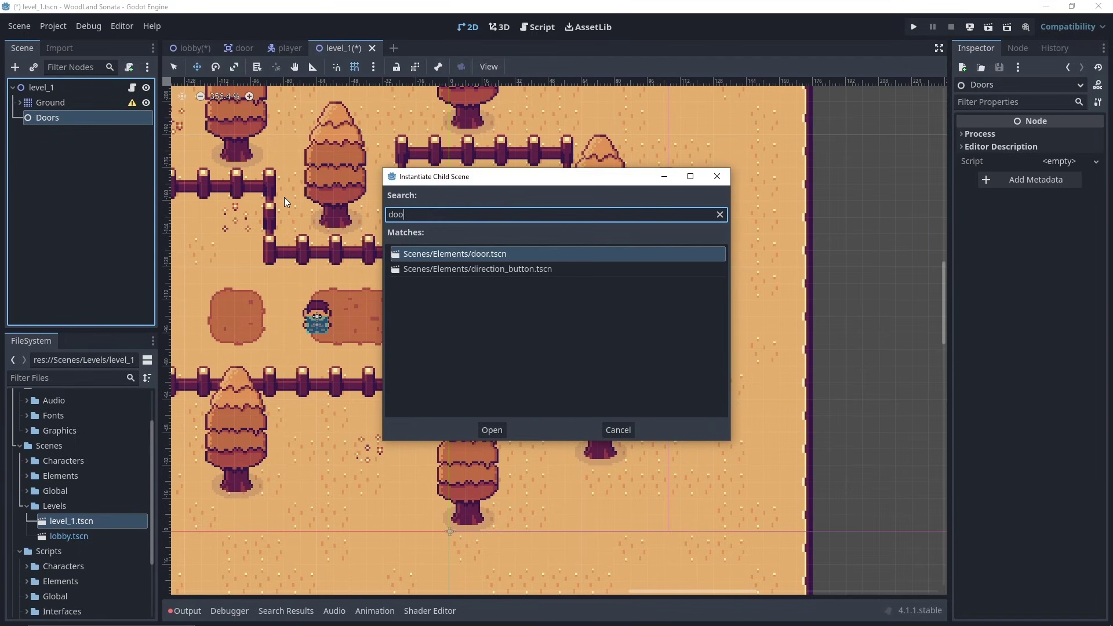
pyautogui.press('Return')
pyautogui.press('F2')
pyautogui.write('Door_E')
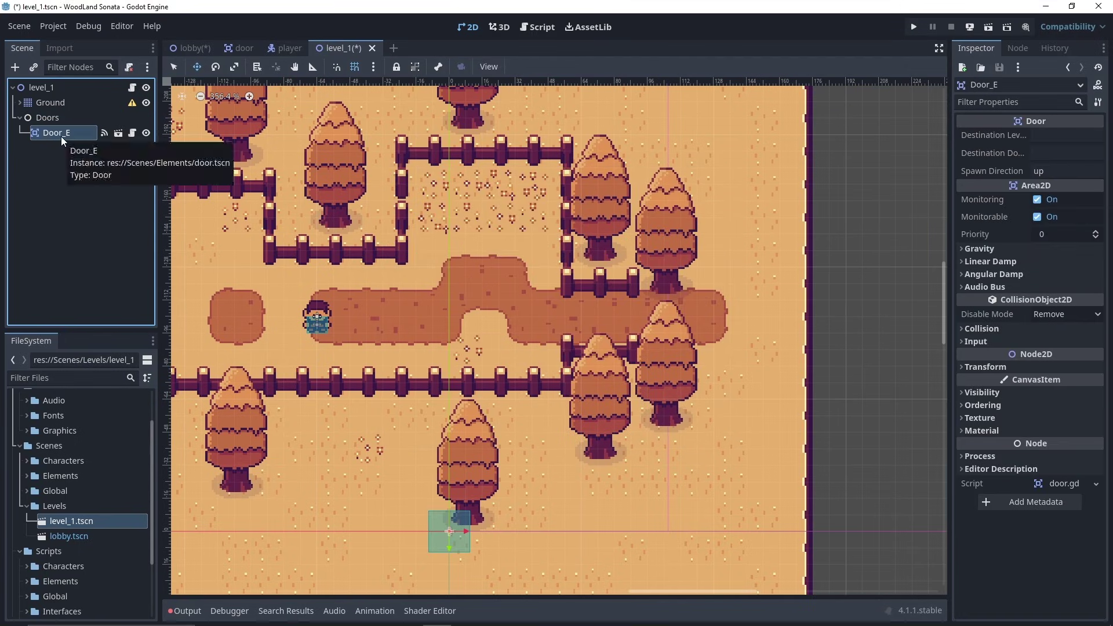
pyautogui.press('Return')
pyautogui.moveTo(448, 533)
pyautogui.mouseDown()
pyautogui.moveTo(499, 295)
pyautogui.moveTo(614, 331)
pyautogui.moveTo(425, 260)
pyautogui.mouseUp()
pyautogui.rightClick(57, 132)
pyautogui.click(95, 172)
pyautogui.click(62, 163)
pyautogui.press('Escape')
pyautogui.click(56, 132)
# Set Door_E to lead to the lobby's door W facing left, and save level_1.
pyautogui.click(1061, 135)
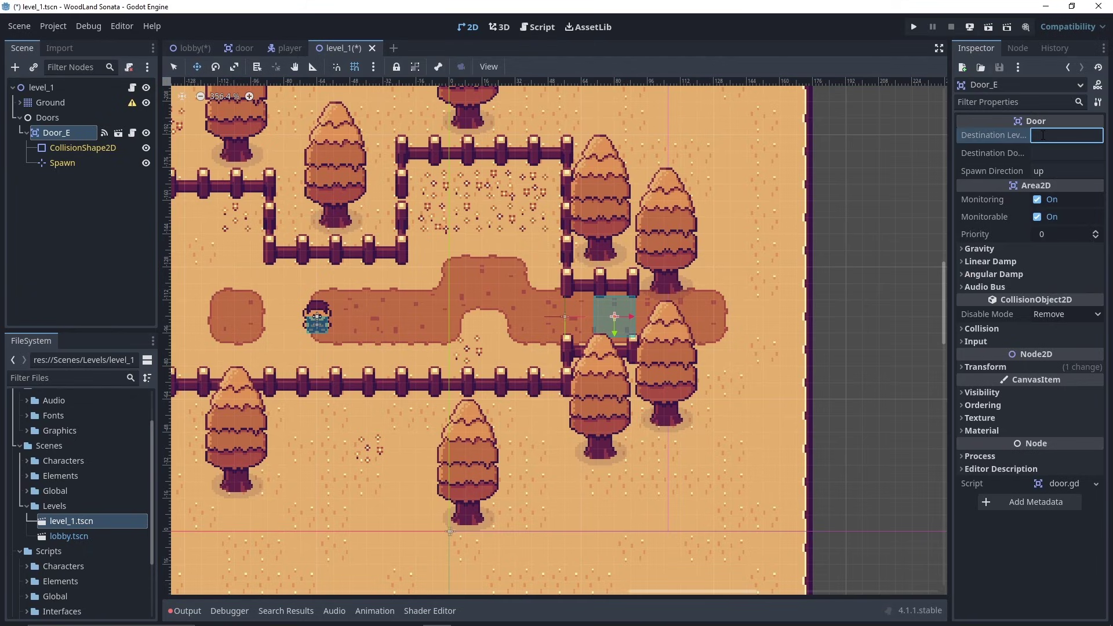
pyautogui.write('lobby')
pyautogui.press('Tab')
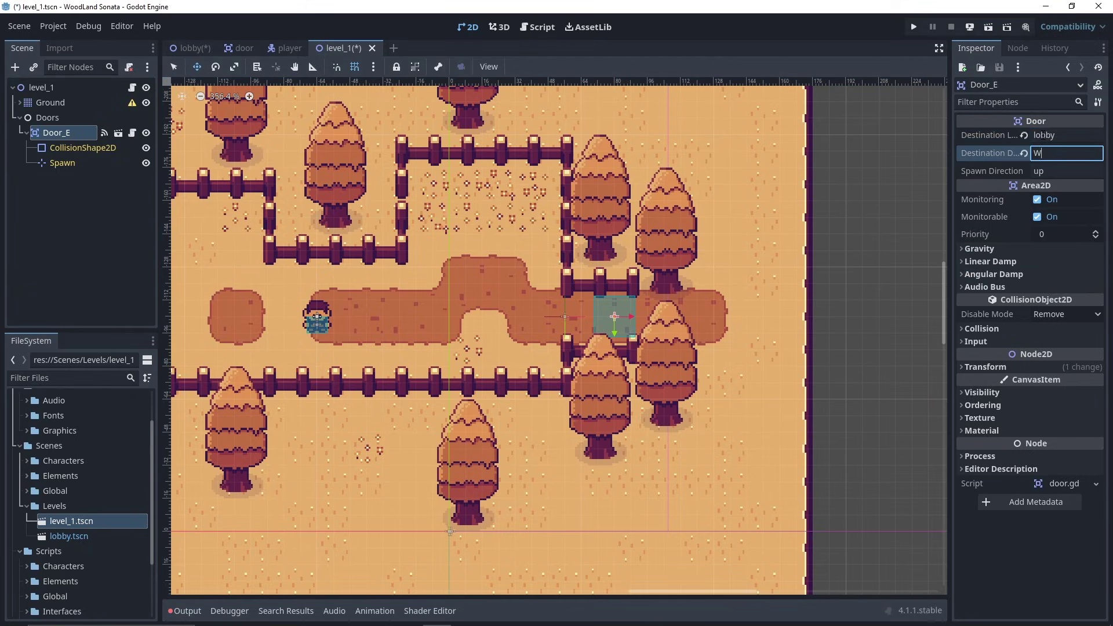
pyautogui.press('Tab')
pyautogui.press('BackSpace')
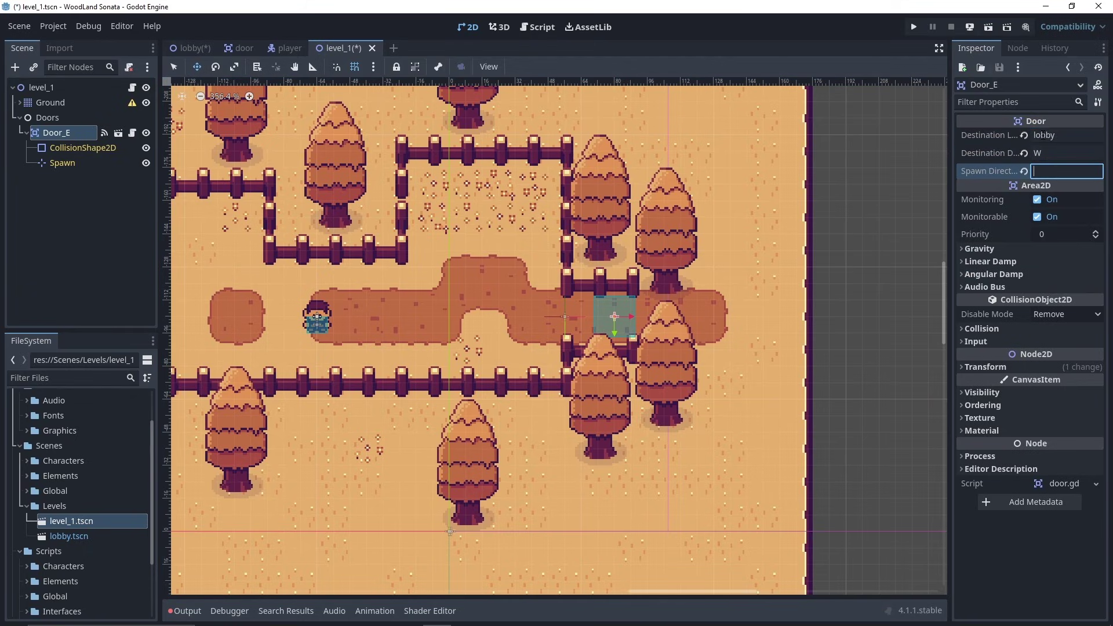
pyautogui.press('Return')
pyautogui.hotkey('ctrl', 's')
# Create a navigation_manager.gd script in the Scripts/Global folder.
pyautogui.click(100, 554)
pyautogui.scroll(-2, 47, 477)
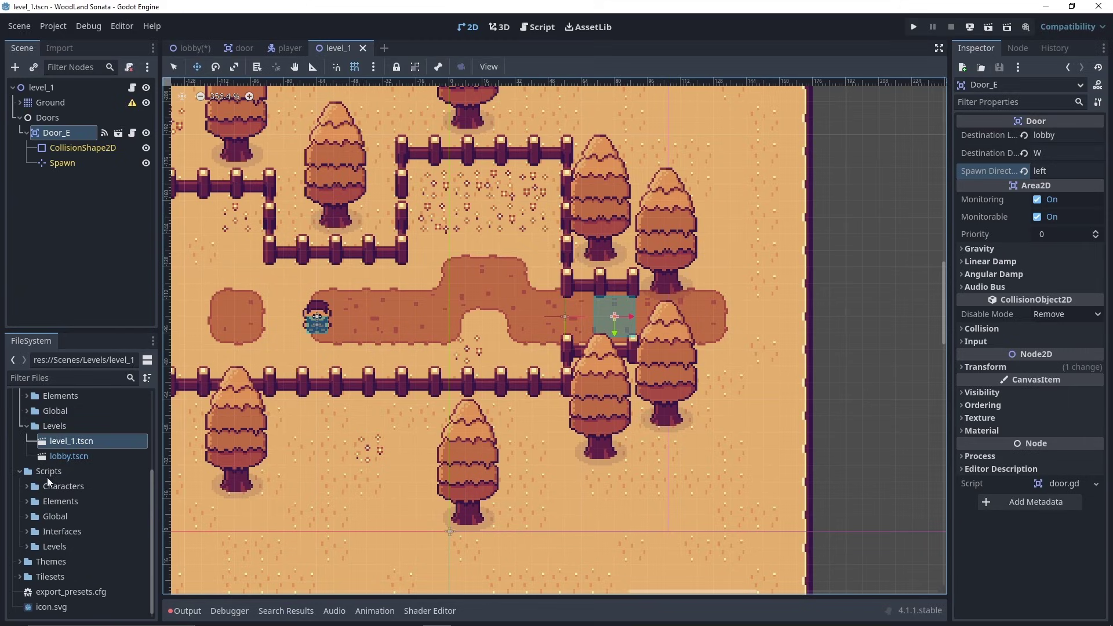
pyautogui.click(48, 517)
pyautogui.rightClick(48, 518)
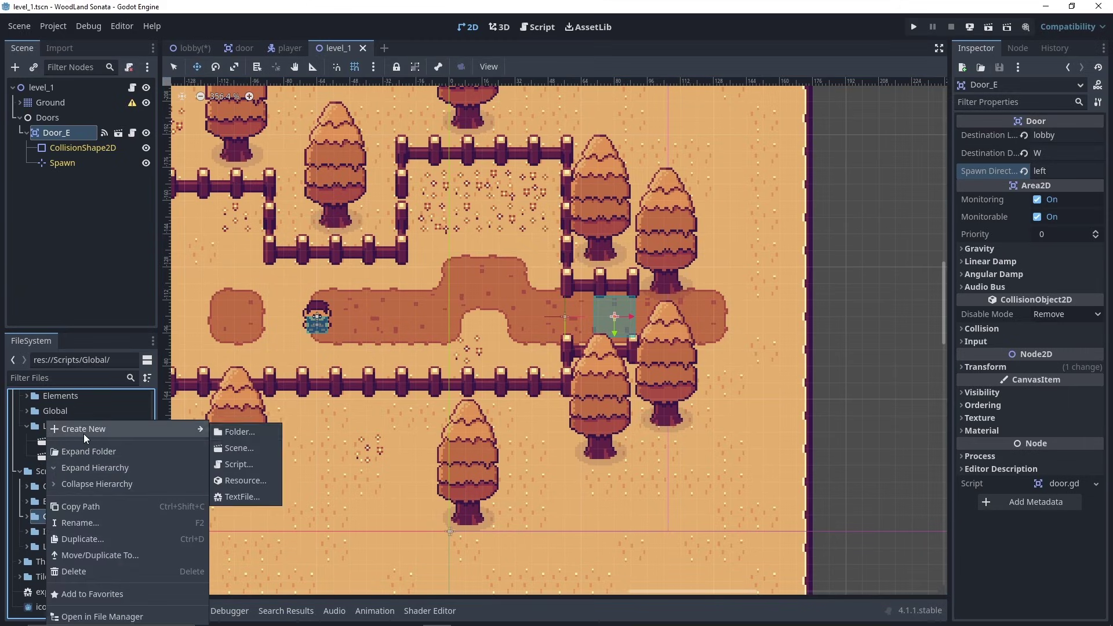
pyautogui.click(236, 464)
pyautogui.write('navigati')
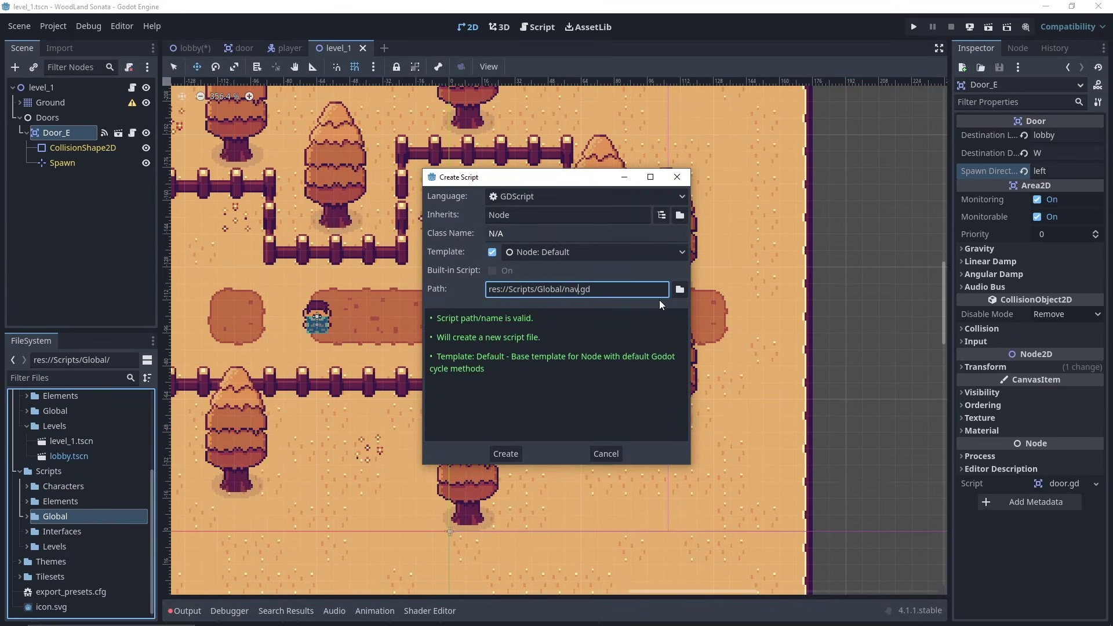
pyautogui.write('on_manager')
pyautogui.press('Return')
# Open navigation_manager.gd and clear out its template code.
pyautogui.click(542, 28)
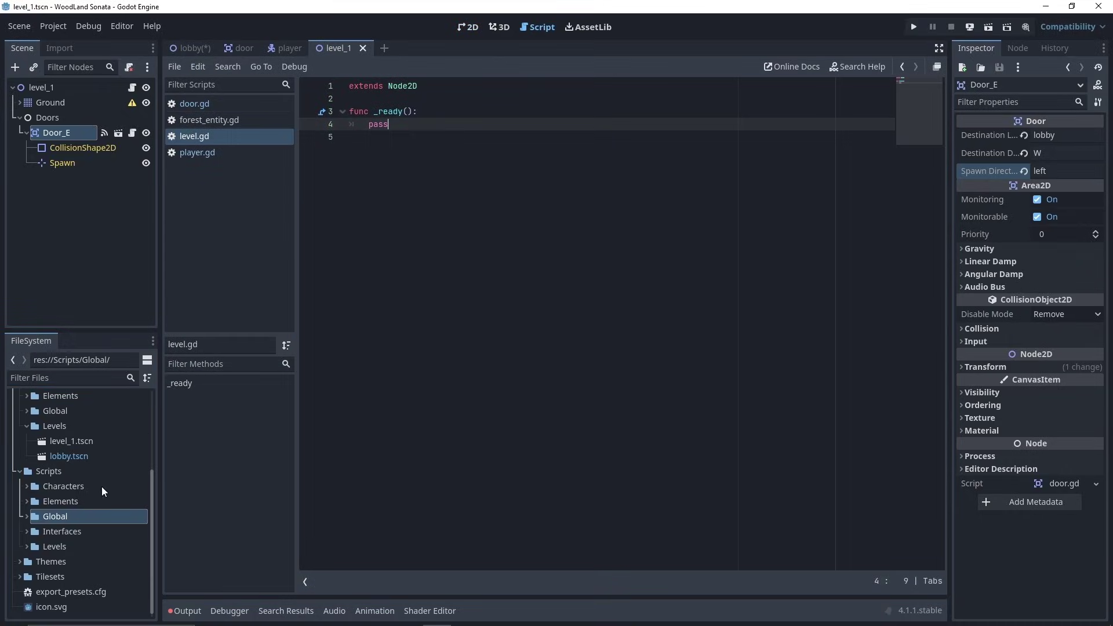
pyautogui.click(26, 516)
pyautogui.doubleClick(76, 576)
pyautogui.moveTo(399, 226); pyautogui.dragTo(352, 111)
pyautogui.press('Delete')
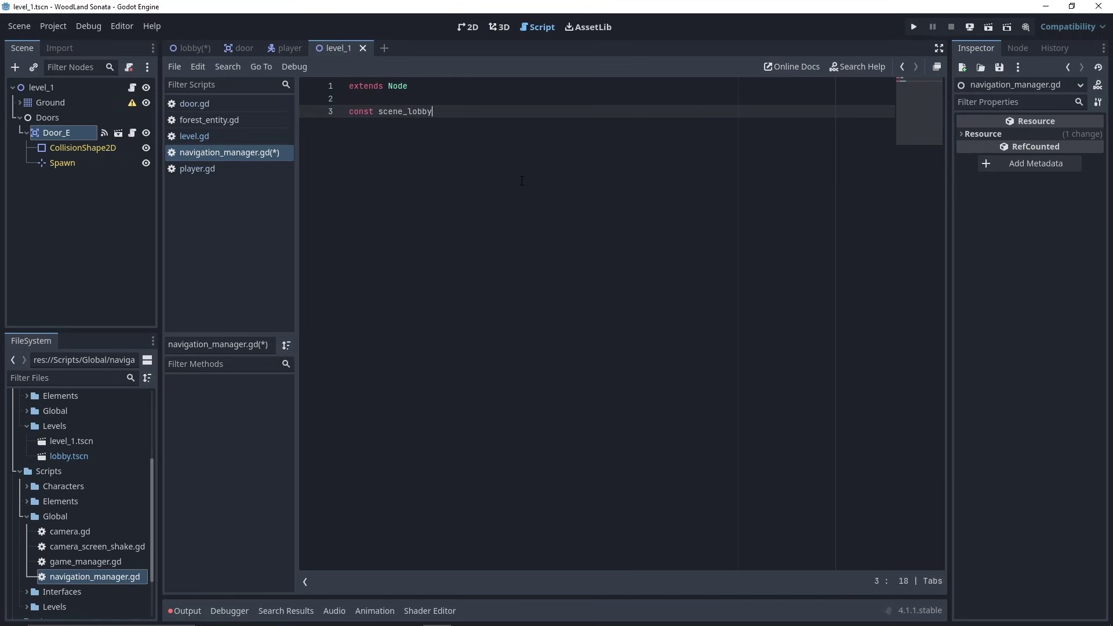
pyautogui.write('preload(')
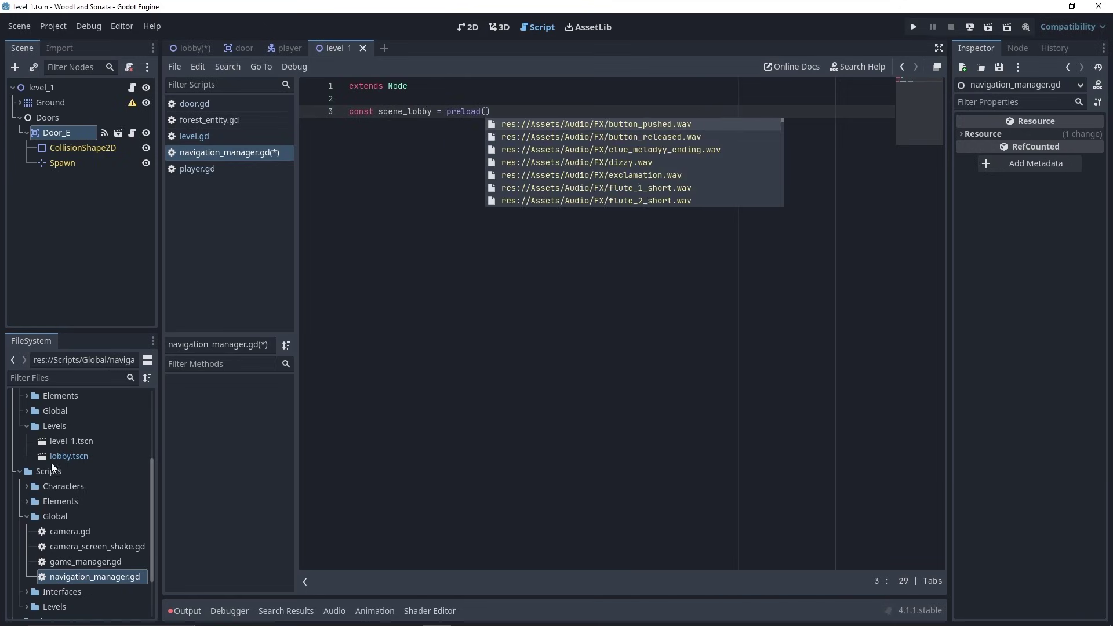
# Add preload constants for lobby.tscn and level_1.tscn plus a spawn_door_tag variable.
pyautogui.moveTo(69, 456); pyautogui.dragTo(488, 111)
pyautogui.press('Return')
pyautogui.write('const ')
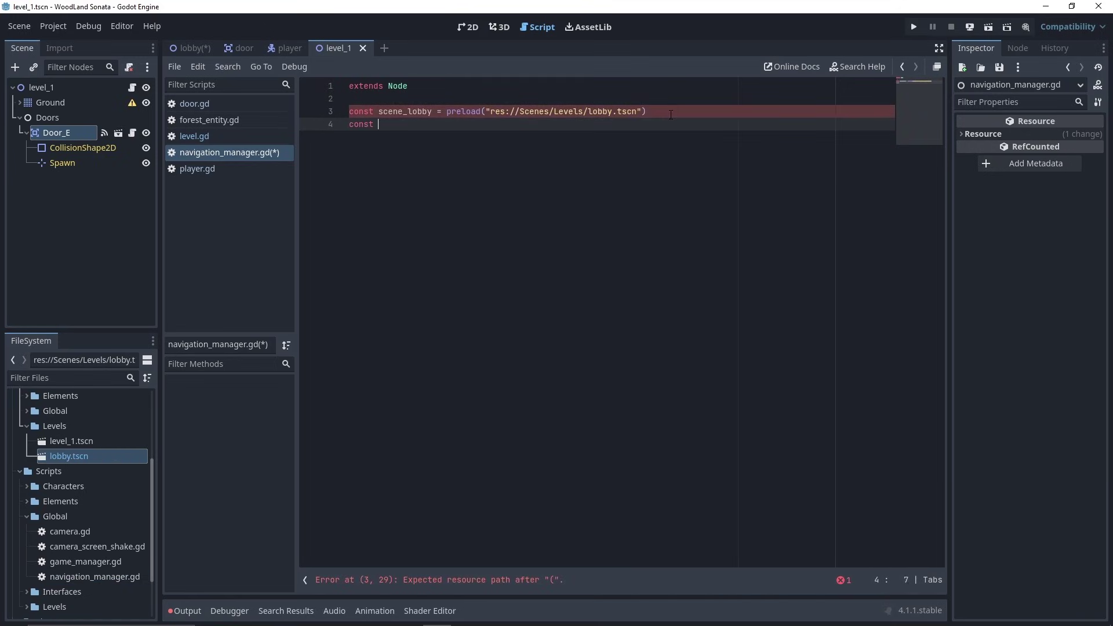
pyautogui.write('1 = preload(')
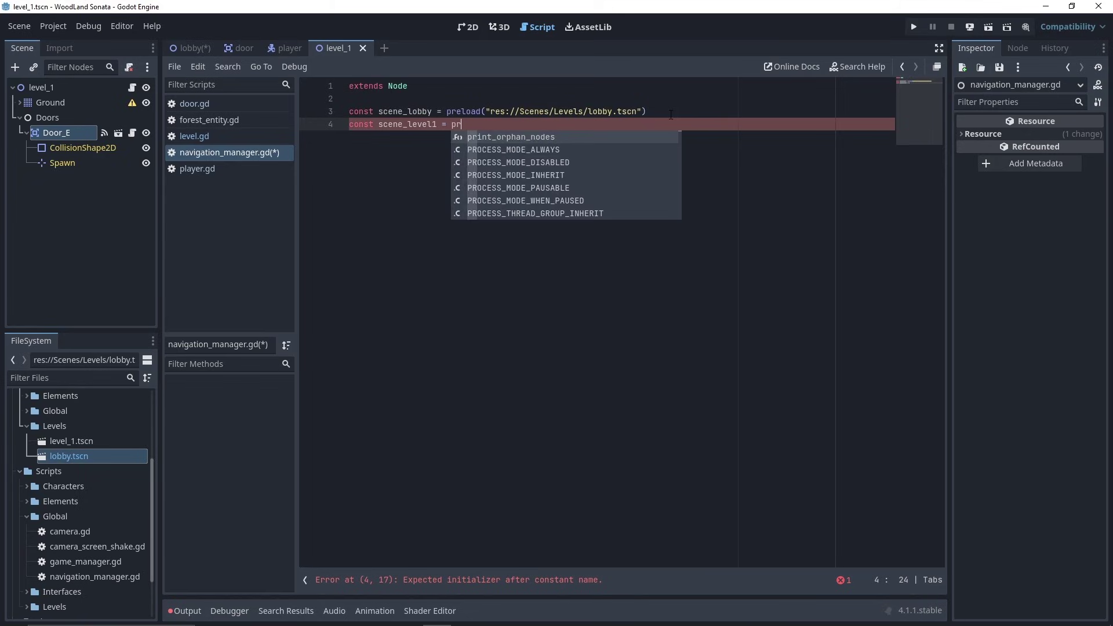
pyautogui.moveTo(70, 441); pyautogui.dragTo(490, 123)
pyautogui.press('End')
pyautogui.press('Return')
pyautogui.press('Return')
pyautogui.write('va')
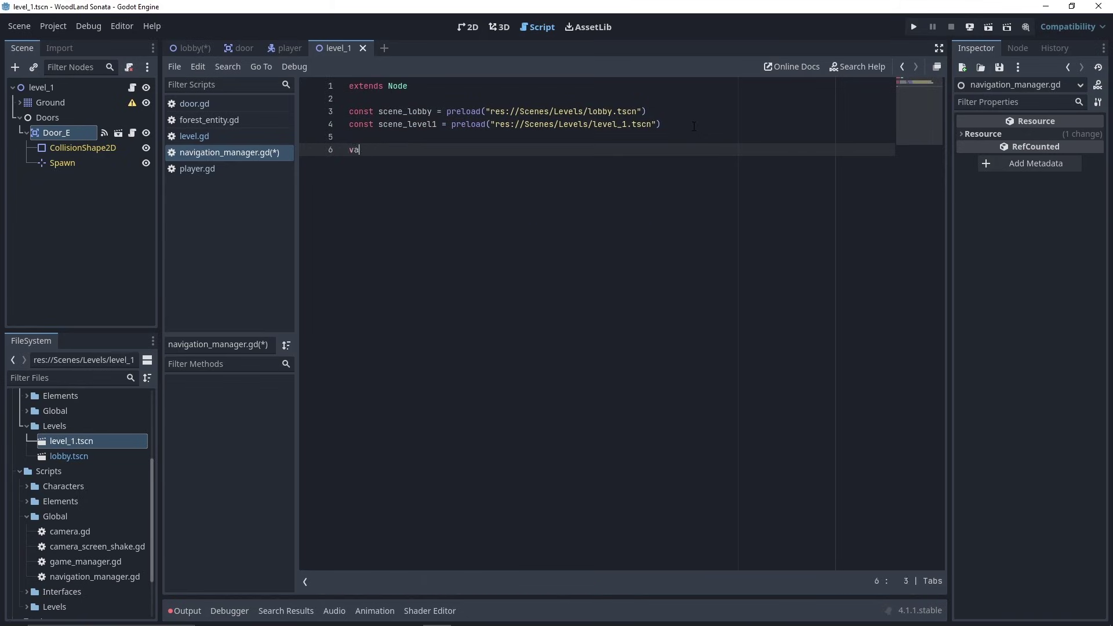
pyautogui.write('ag')
pyautogui.press('Return')
pyautogui.press('Return')
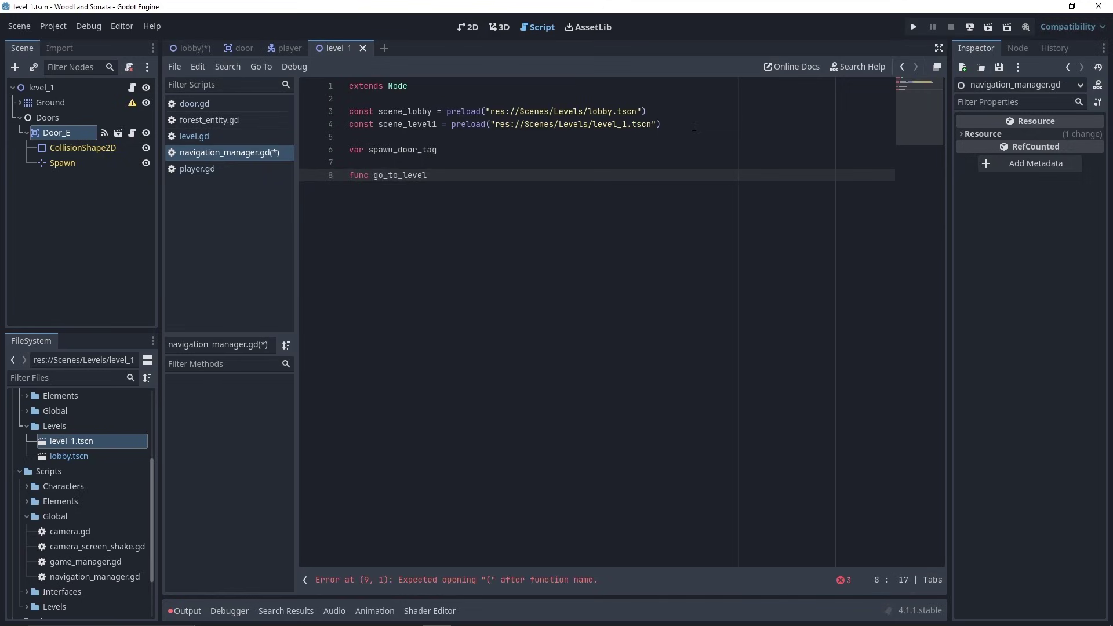
pyautogui.write(', destination_ta')
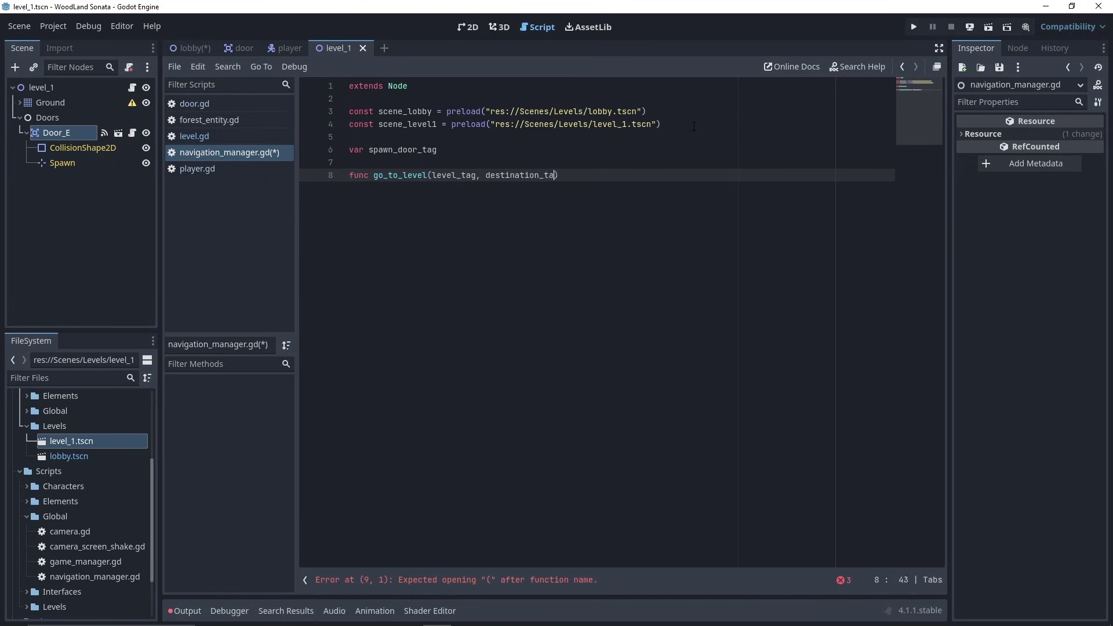
pyautogui.write(':')
# Write go_to_level with a match picking the lobby or level_1 scene by tag.
pyautogui.press('Return')
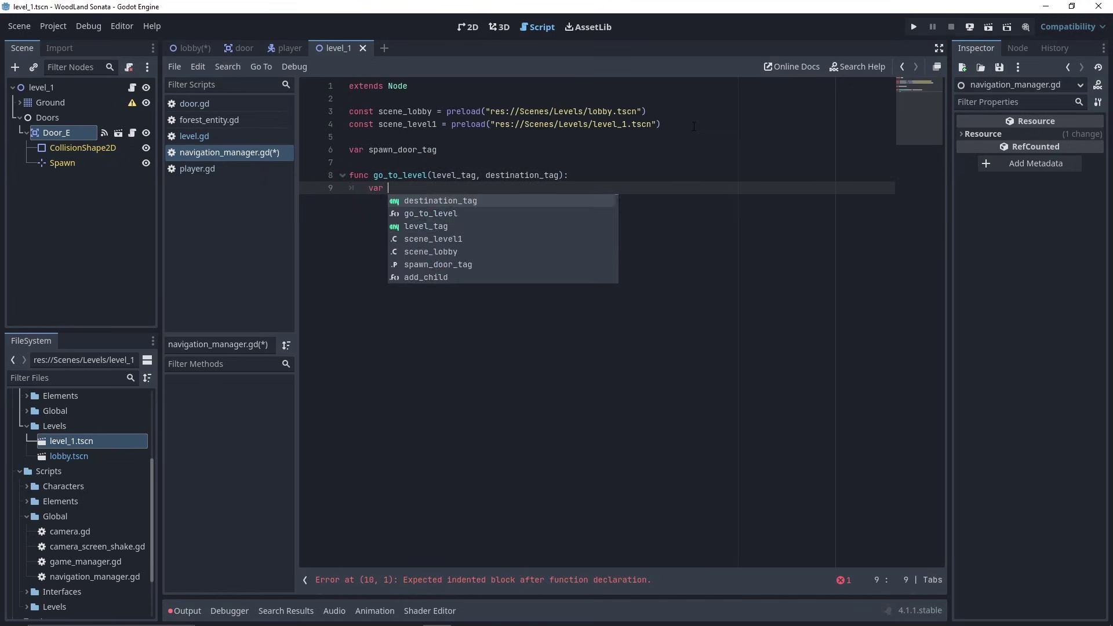
pyautogui.write('var scene_to_load')
pyautogui.press('Return')
pyautogui.press('Return')
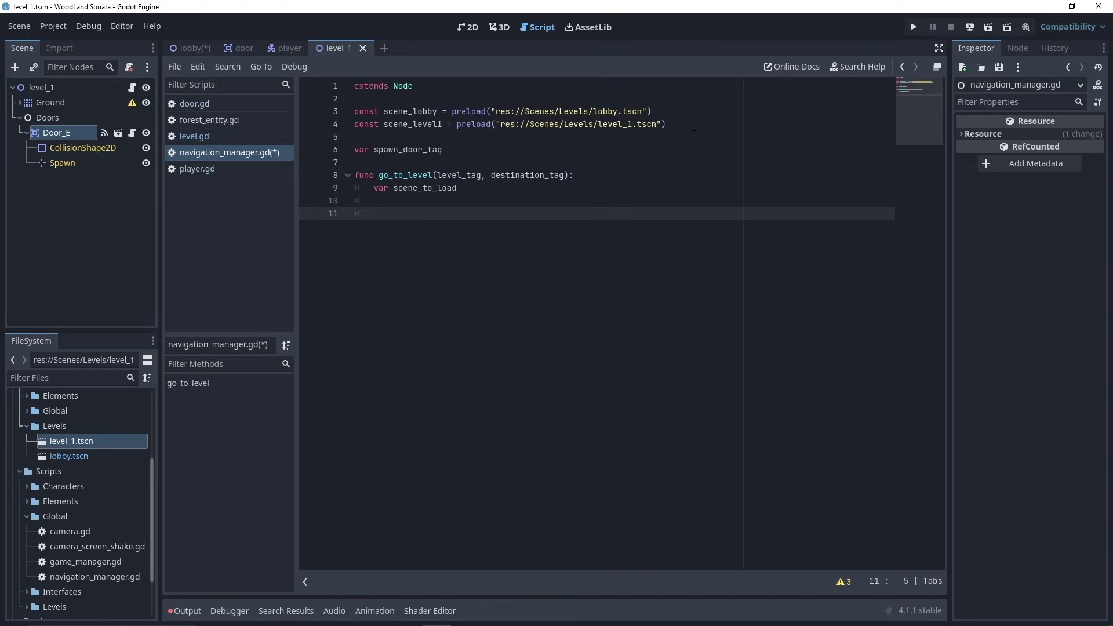
pyautogui.write('l_tag:')
pyautogui.press('Return')
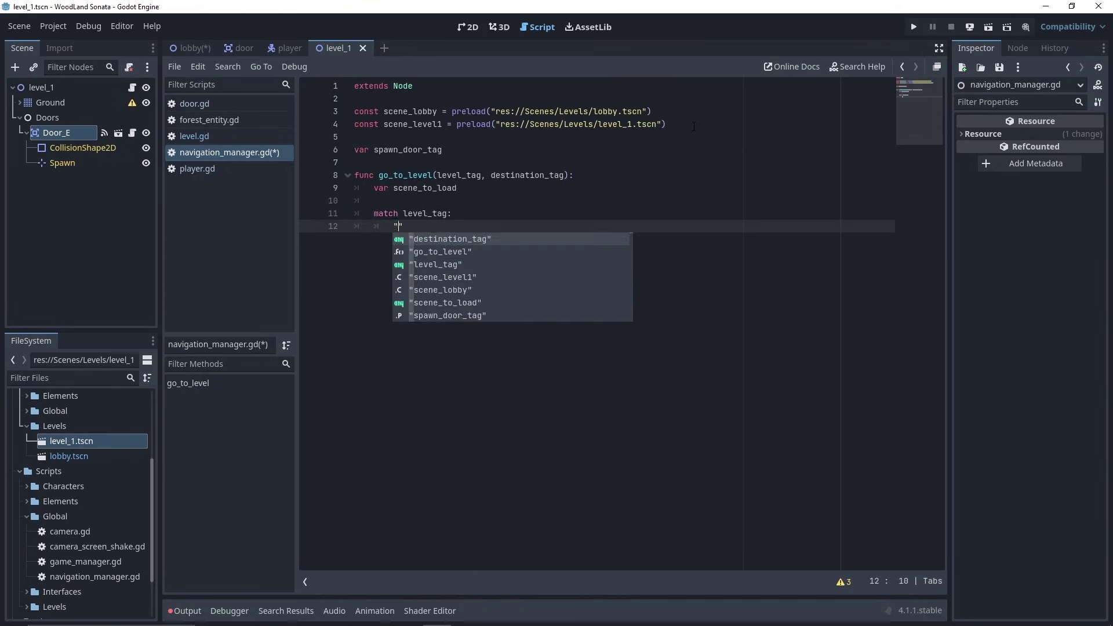
pyautogui.write('"lobby":')
pyautogui.press('Return')
pyautogui.write('scene_to_load = scene_lobby')
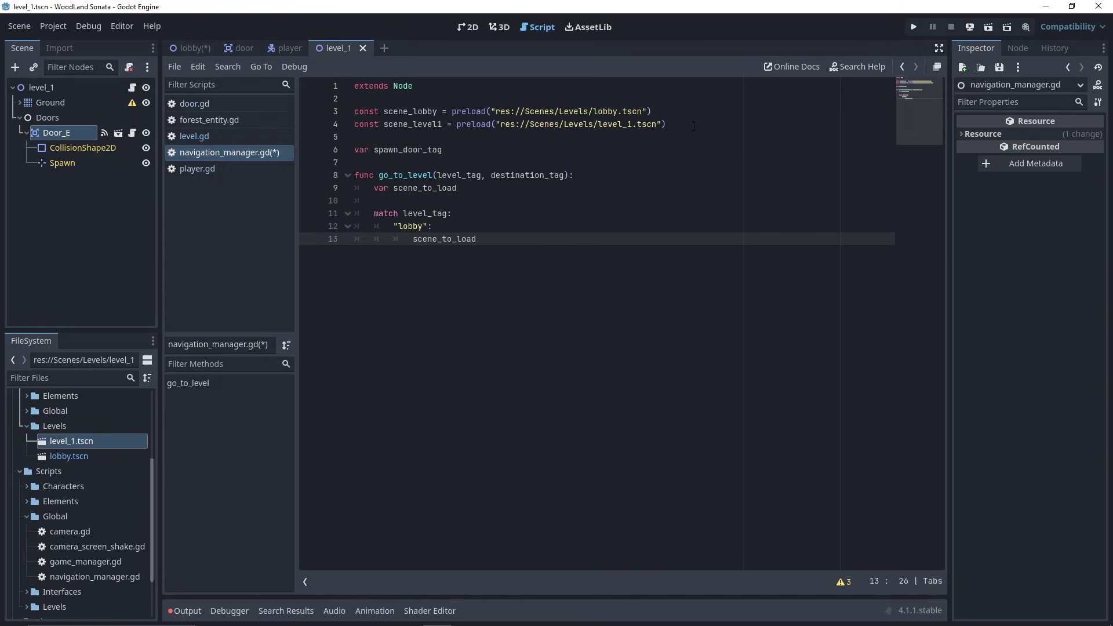
pyautogui.press('Return')
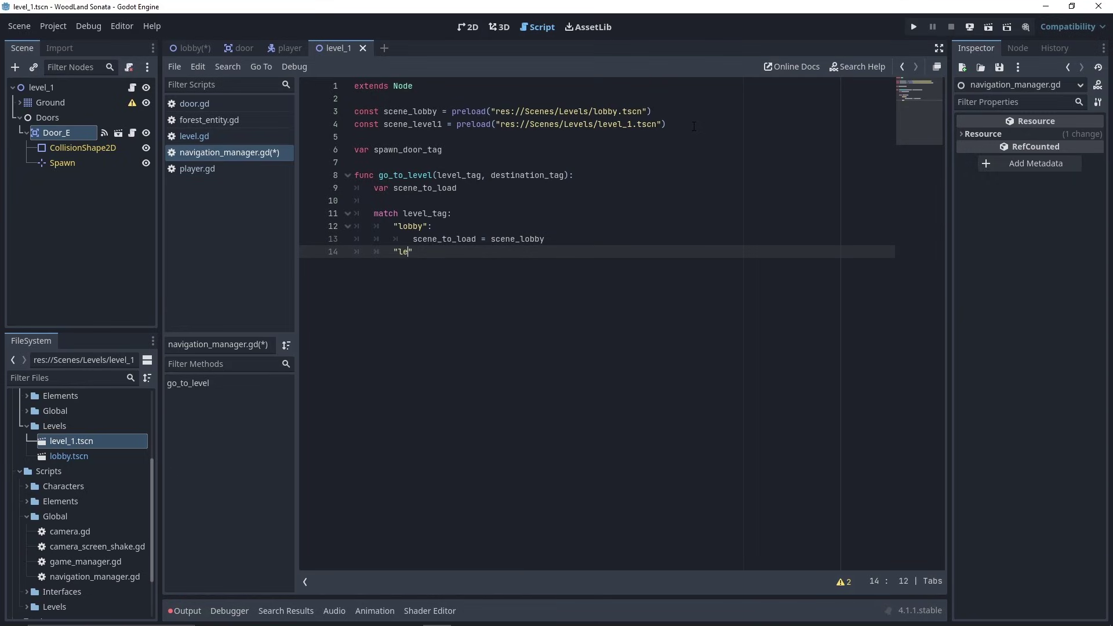
pyautogui.write('vel_1":')
pyautogui.press('Return')
pyautogui.write('scene_to_load = scene_level1')
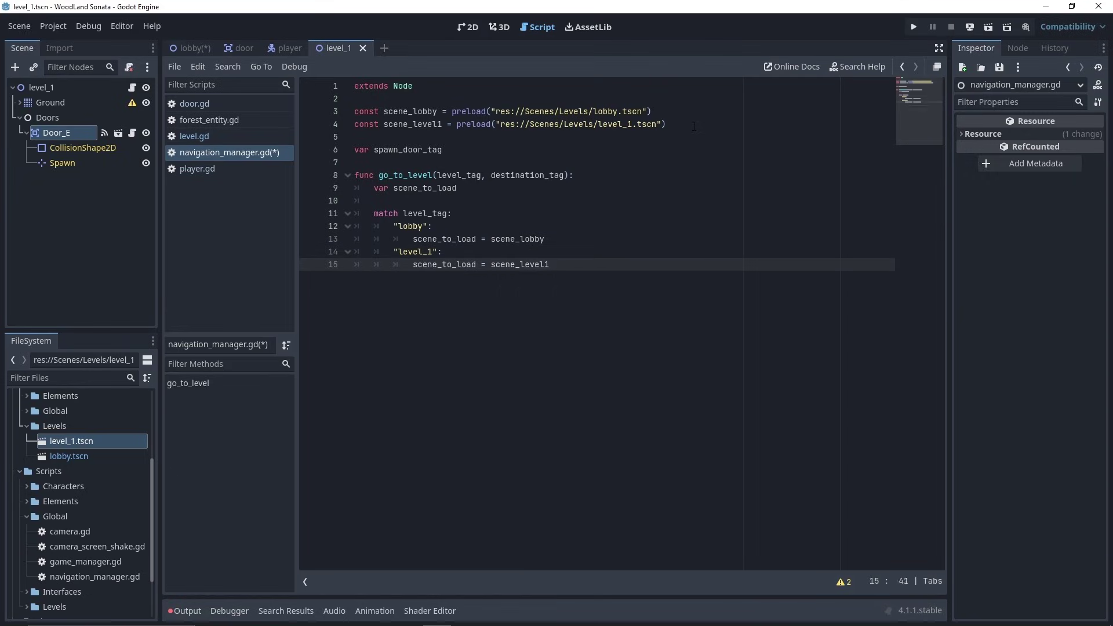
pyautogui.press('Return')
pyautogui.press('Return')
pyautogui.write('_to_load != nul')
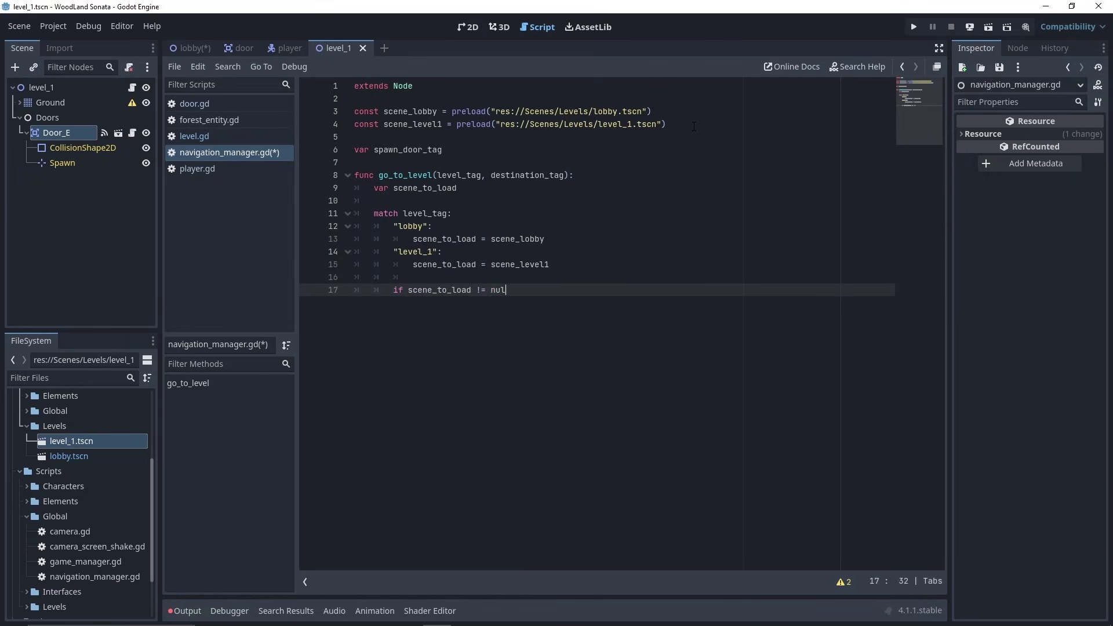
pyautogui.write('l:')
# Add a null check that stores spawn_door_tag and calls change_scene_to_packed(scene_to_load).
pyautogui.press('Return')
pyautogui.write('_door_tag ')
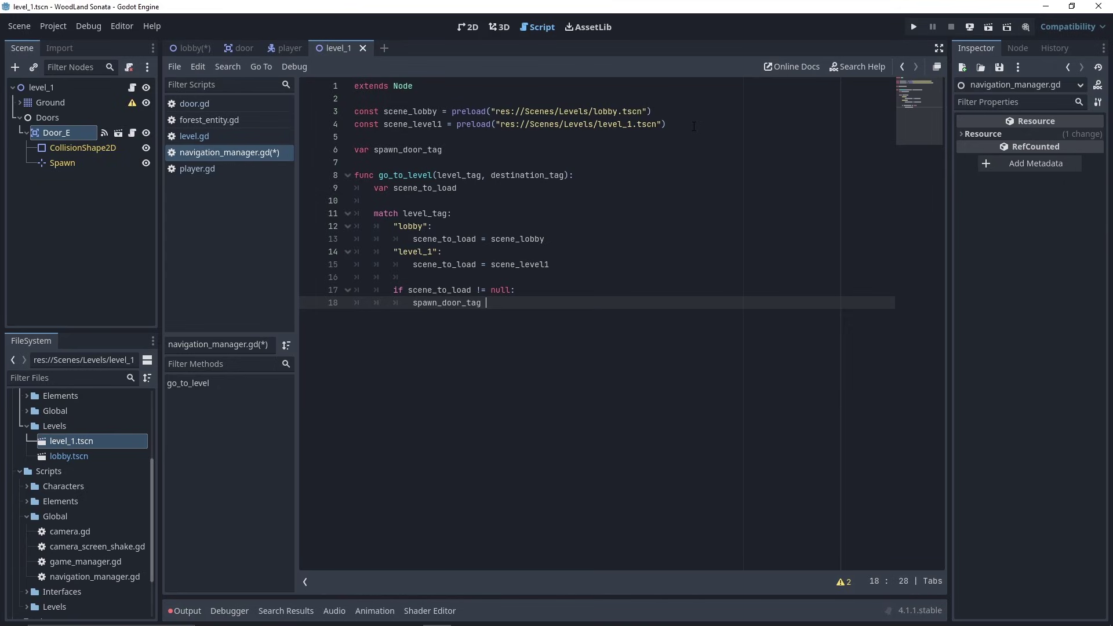
pyautogui.write('= des')
pyautogui.press('Tab')
pyautogui.press('Return')
pyautogui.write('get_tr')
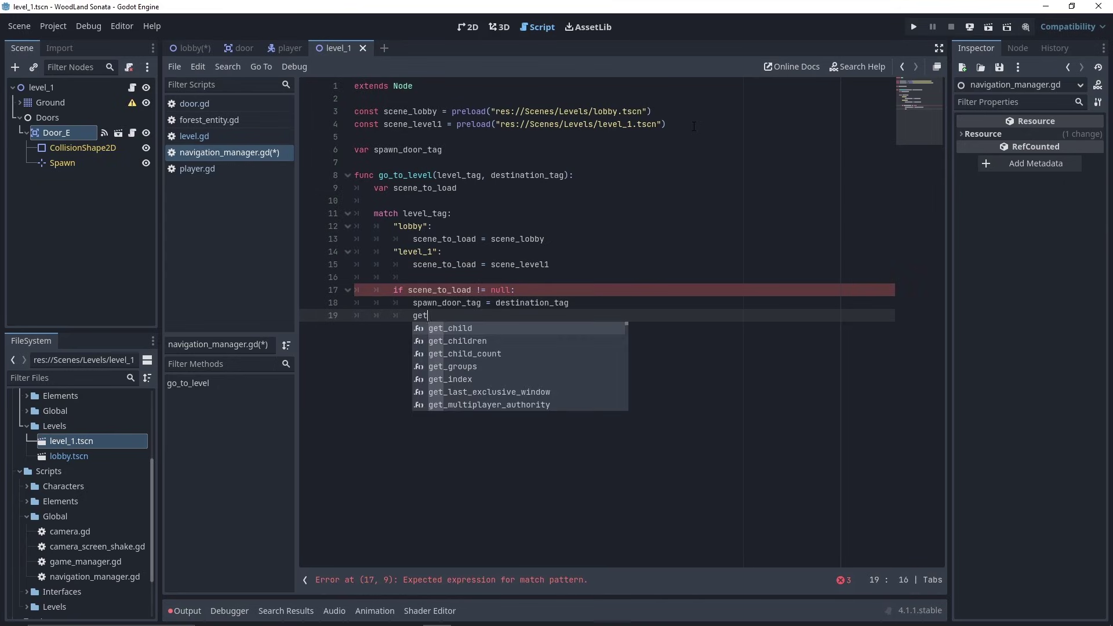
pyautogui.press('Tab')
pyautogui.write('.change')
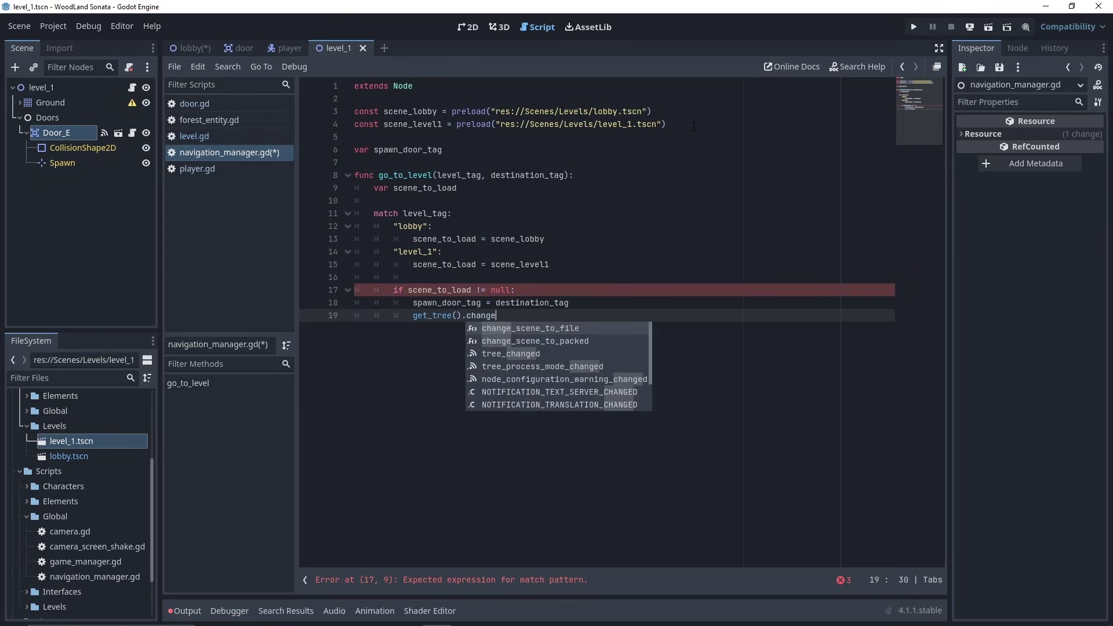
pyautogui.press('Down')
pyautogui.press('Tab')
pyautogui.write('c')
pyautogui.press('Down')
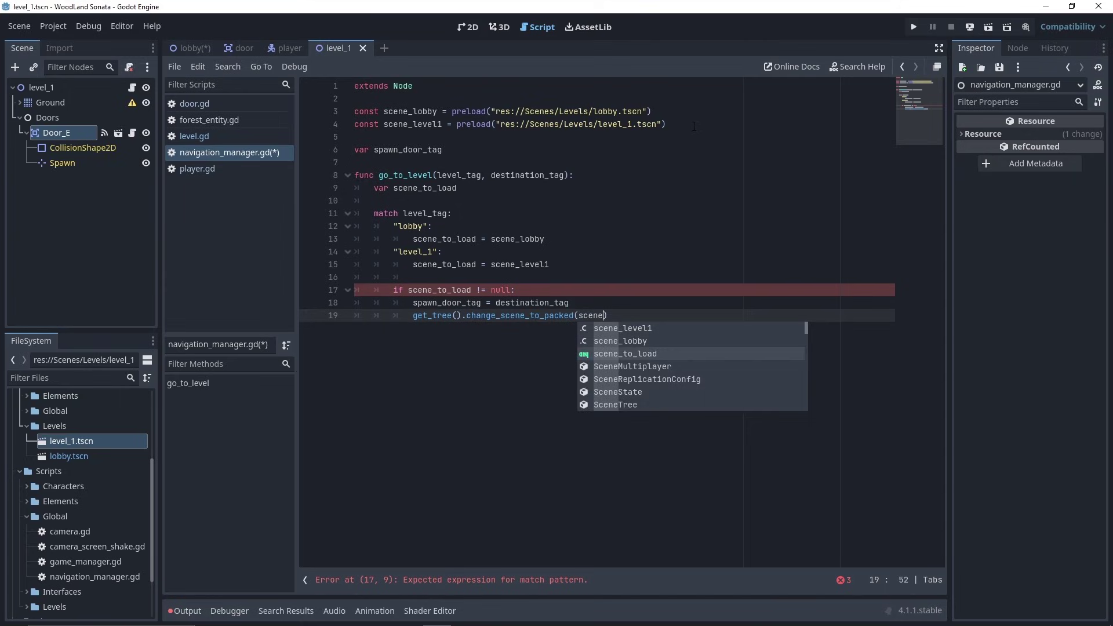
pyautogui.press('Tab')
pyautogui.hotkey('shift', 'Up')
pyautogui.hotkey('shift', 'Up')
pyautogui.click(492, 278)
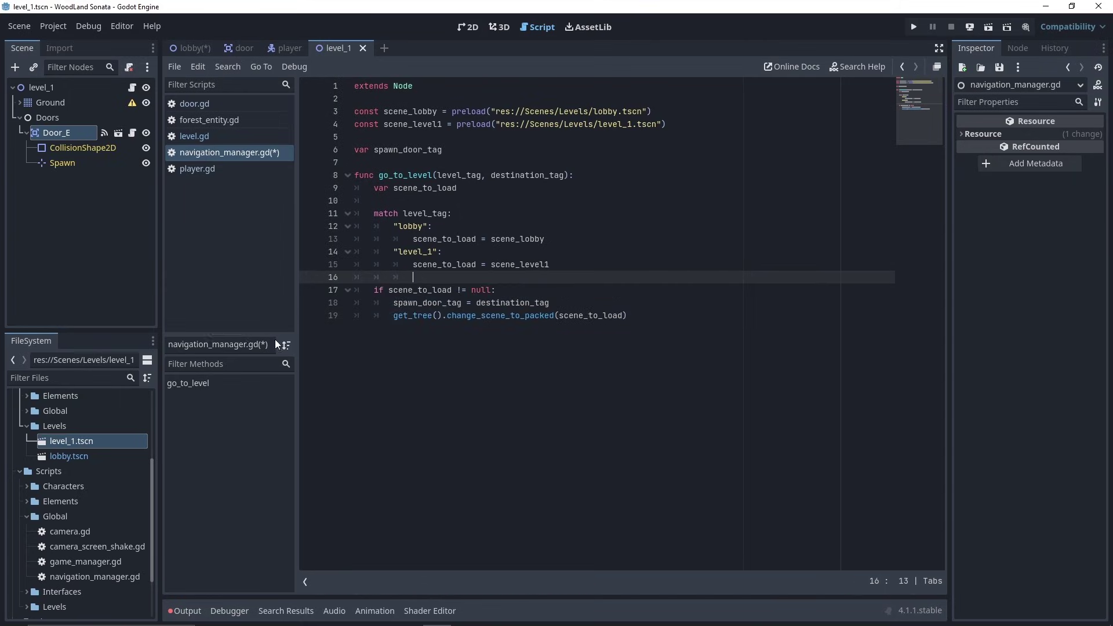
# Register navigation_manager.gd as the NavigationManager autoload in Project Settings.
pyautogui.click(50, 26)
pyautogui.click(53, 40)
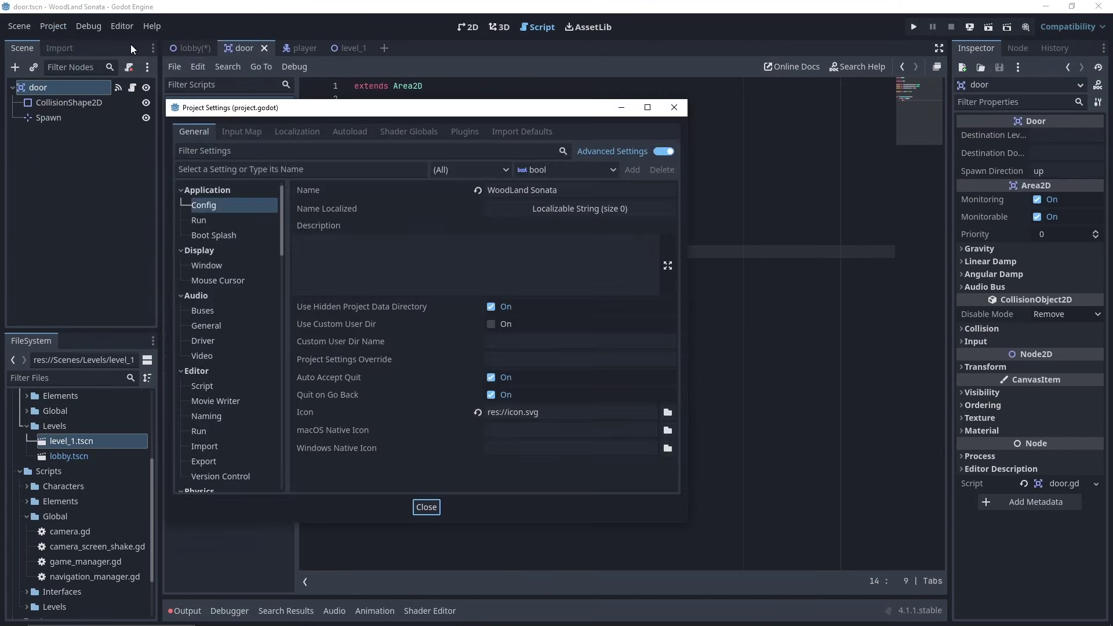
pyautogui.click(347, 134)
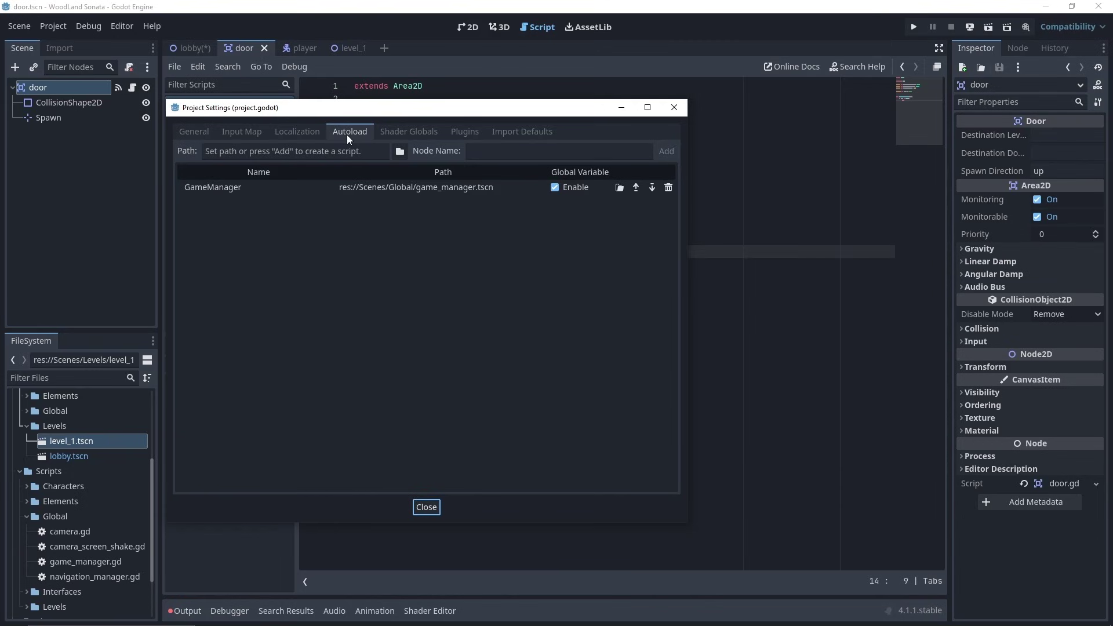
pyautogui.click(402, 150)
pyautogui.doubleClick(499, 184)
pyautogui.click(564, 184)
pyautogui.click(448, 505)
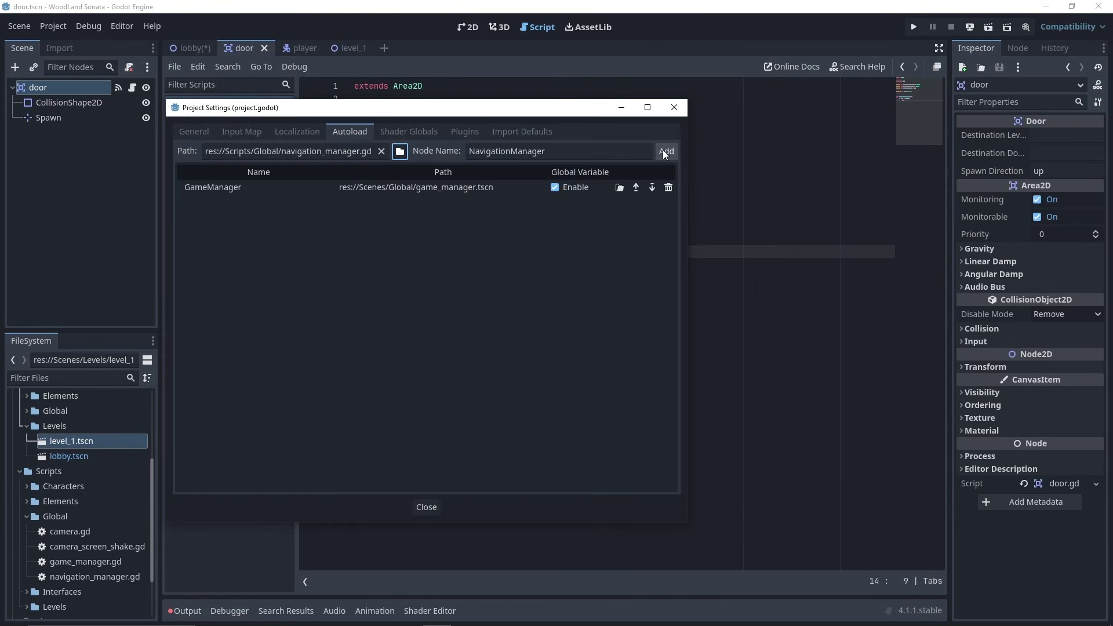
pyautogui.click(665, 152)
# Make door.gd call NavigationManager.go_to_level(destination_level_tag, destination_door_tag), then save.
pyautogui.click(427, 507)
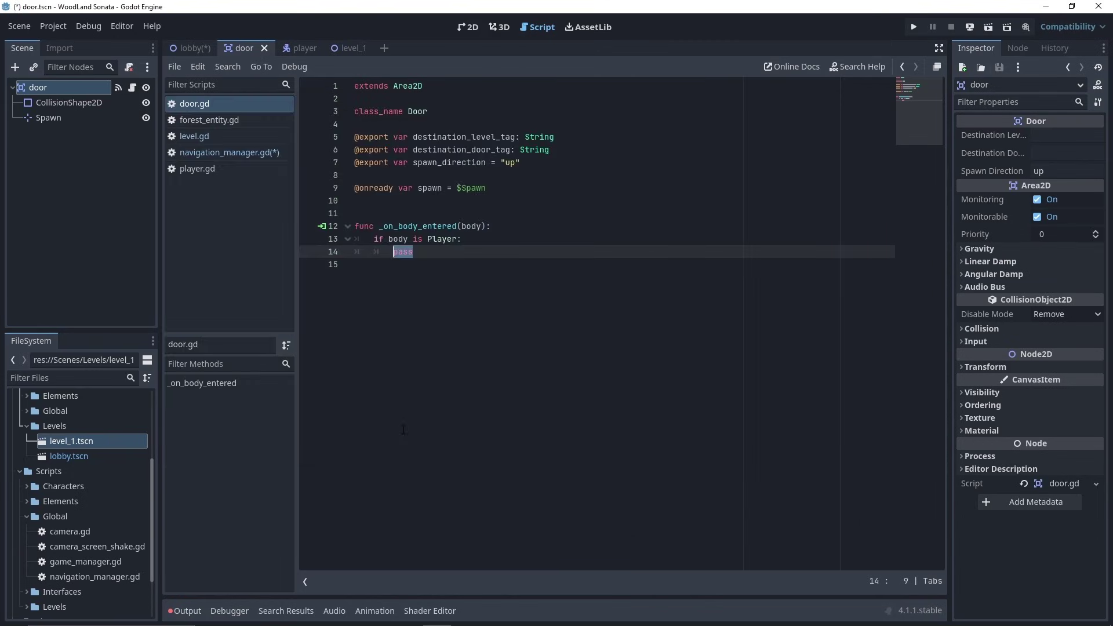
pyautogui.write('Navi')
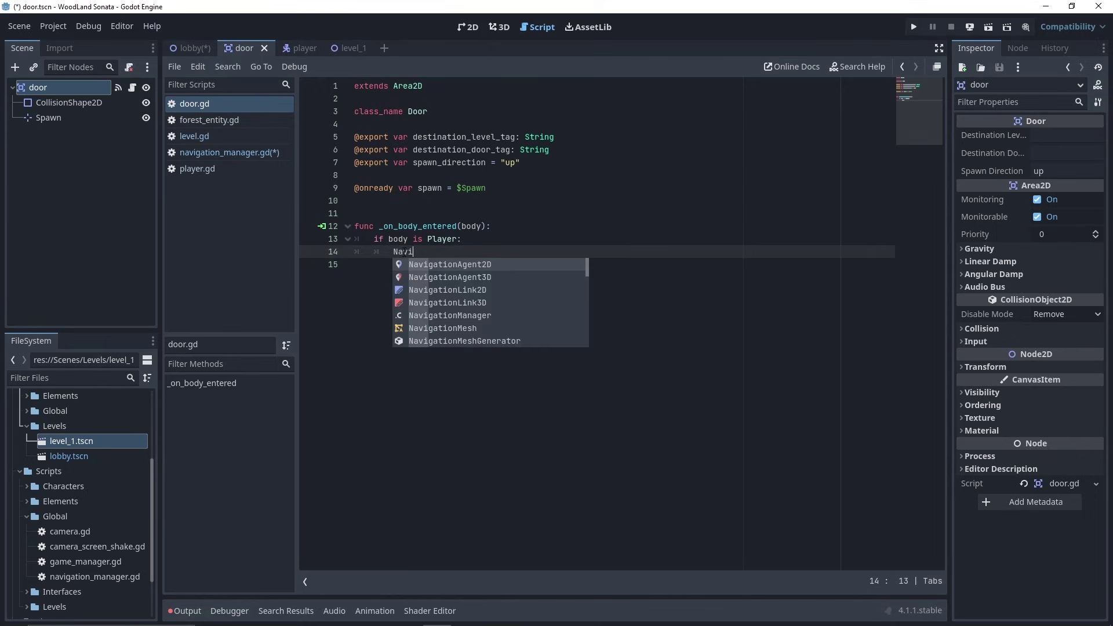
pyautogui.write('gationMa')
pyautogui.press('Tab')
pyautogui.write('.go')
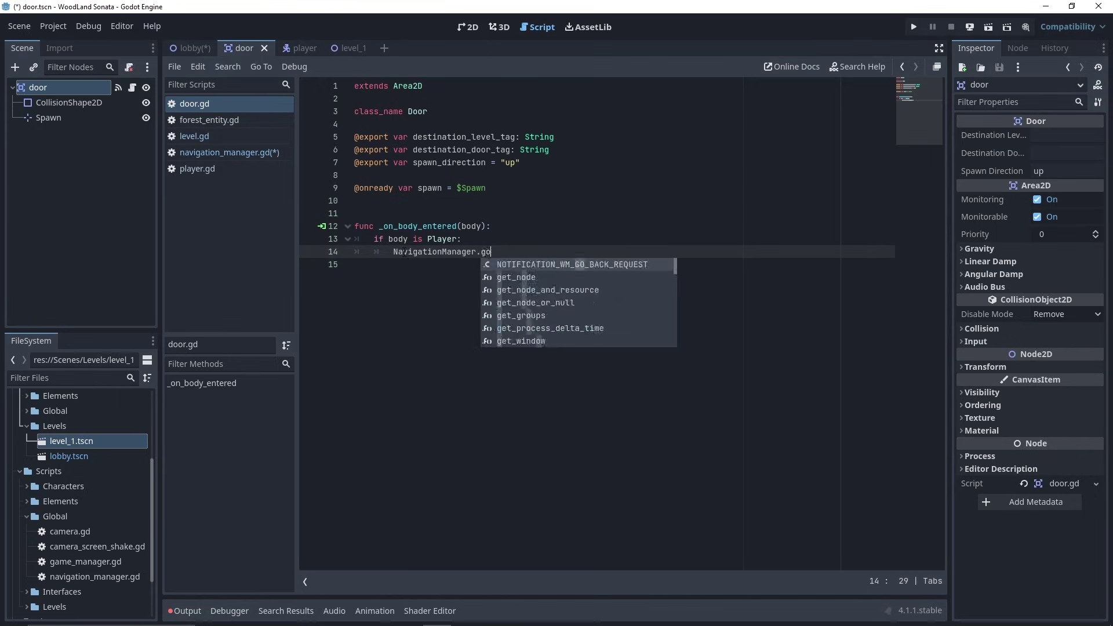
pyautogui.write('_to_level(d')
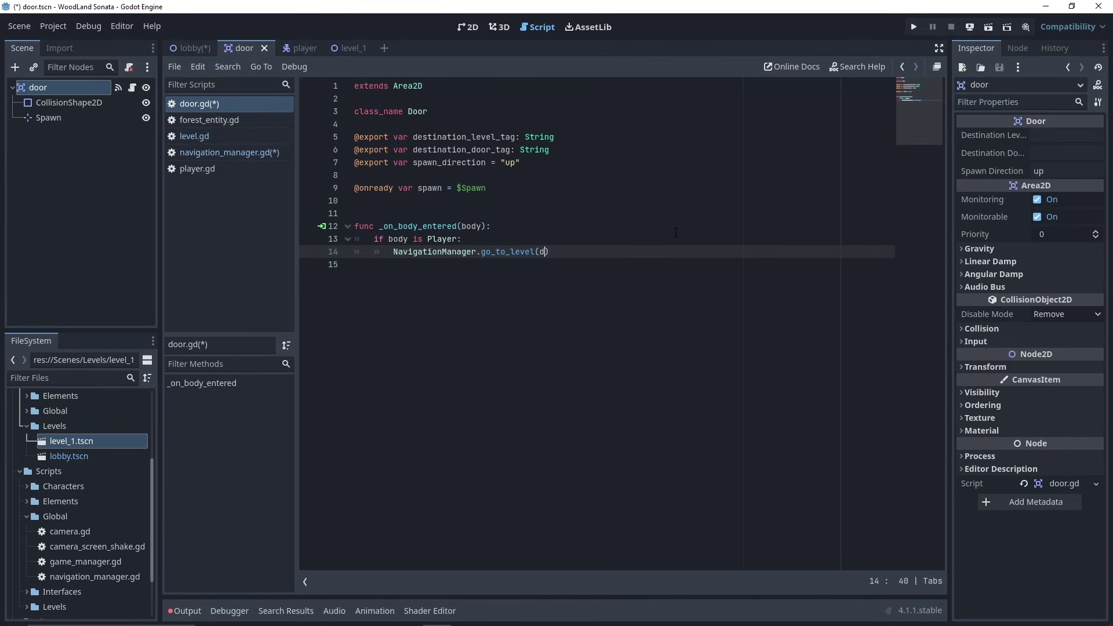
pyautogui.write('es')
pyautogui.press('Down')
pyautogui.press('Tab')
pyautogui.write('es')
pyautogui.press('Down')
pyautogui.press('Tab')
pyautogui.hotkey('ctrl', 's')
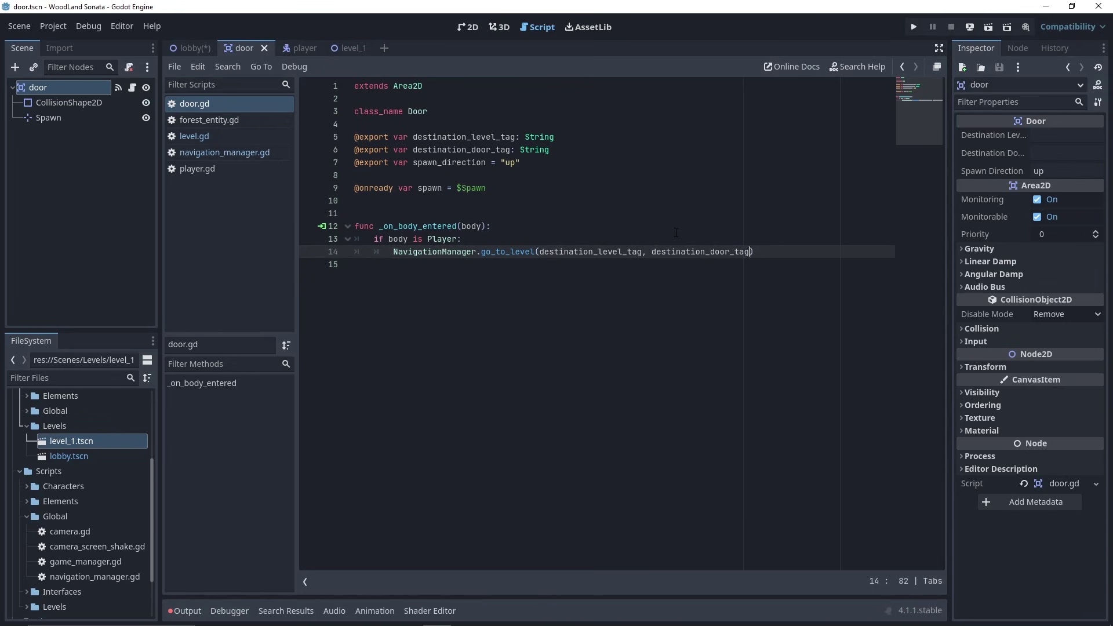
# Run the game from the lobby and walk the player left into the door.
pyautogui.click(189, 48)
pyautogui.click(913, 27)
pyautogui.press('Left')
pyautogui.press('Left')
pyautogui.press('Left')
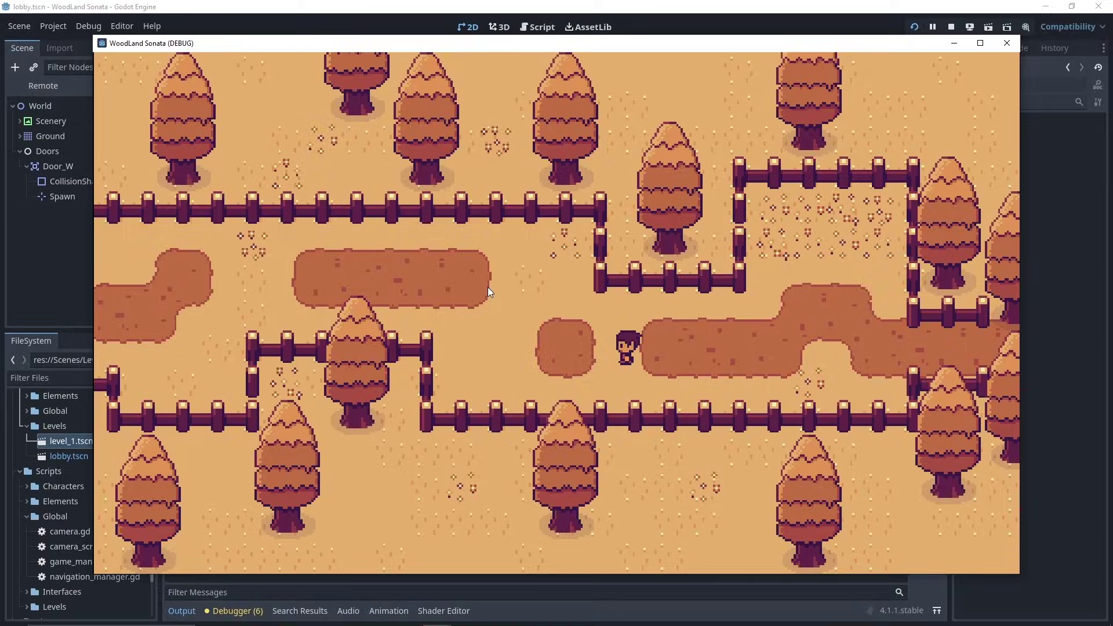
pyautogui.press('F8')
pyautogui.write('if Navigatio')
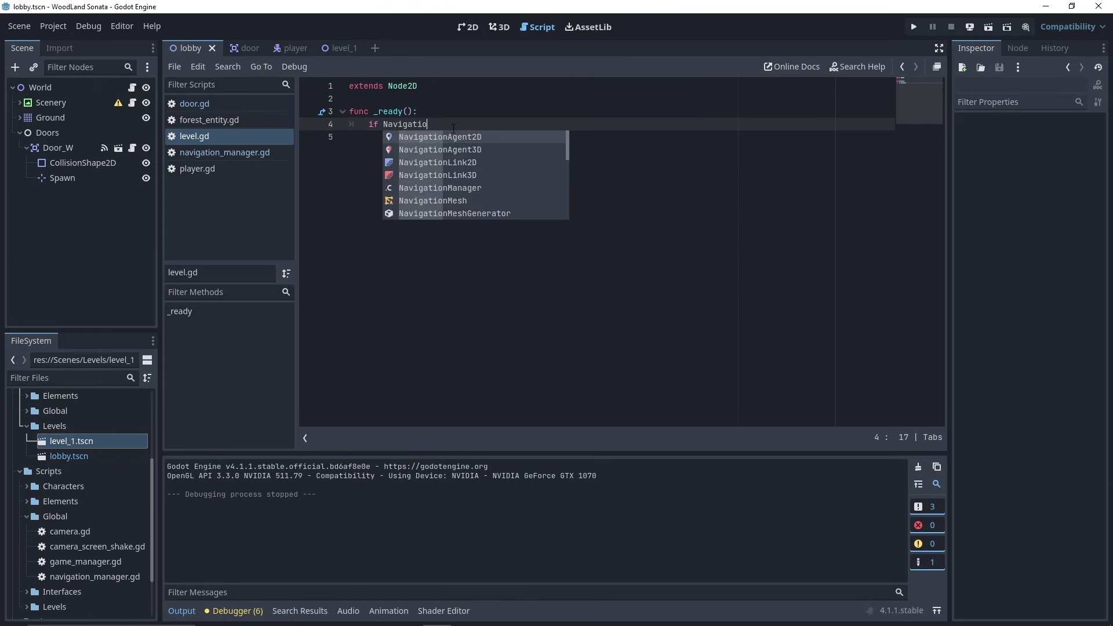
pyautogui.write('nManager.spawn_door_tag != n')
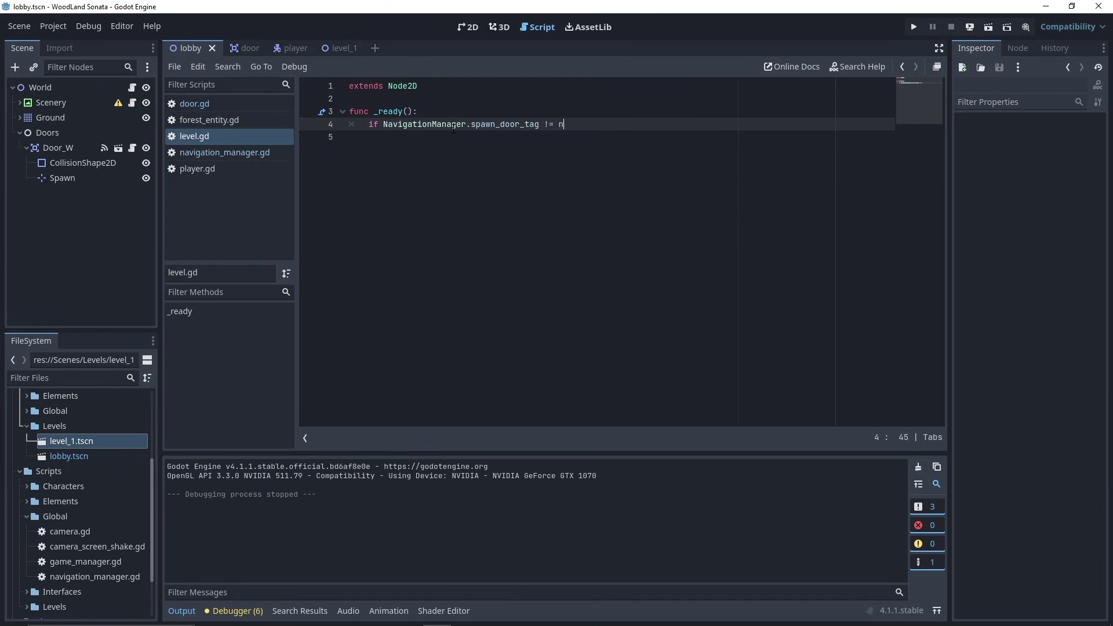
pyautogui.write('ull:')
# Write _ready in level.gd to call _on_level_spawn when NavigationManager.spawn_door_tag is set.
pyautogui.press('Return')
pyautogui.write('_on_level_spanw')
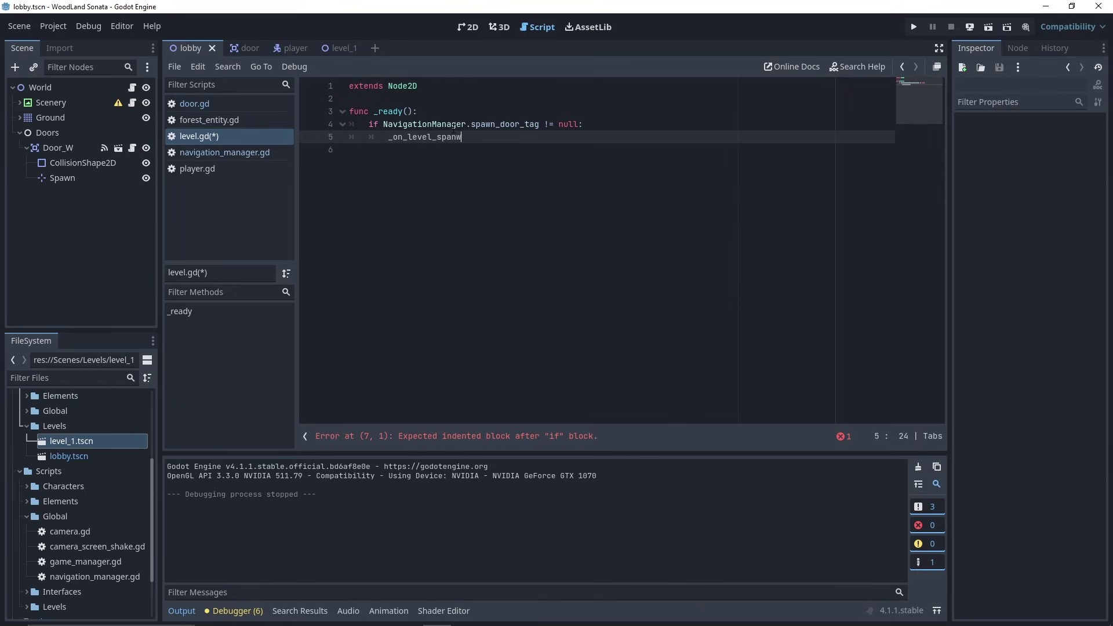
pyautogui.press('BackSpace')
pyautogui.press('BackSpace')
pyautogui.write('wn(NavigationManager')
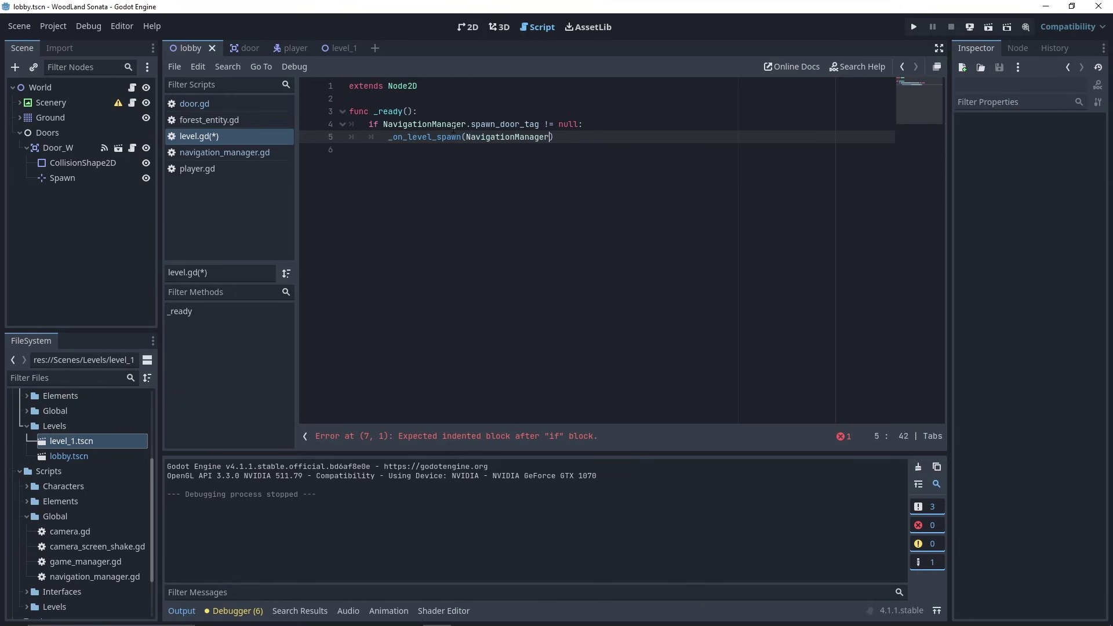
pyautogui.write('.')
pyautogui.press('Return')
pyautogui.press('Return')
pyautogui.press('Return')
pyautogui.press('Return')
pyautogui.write('func _on_level_spawn')
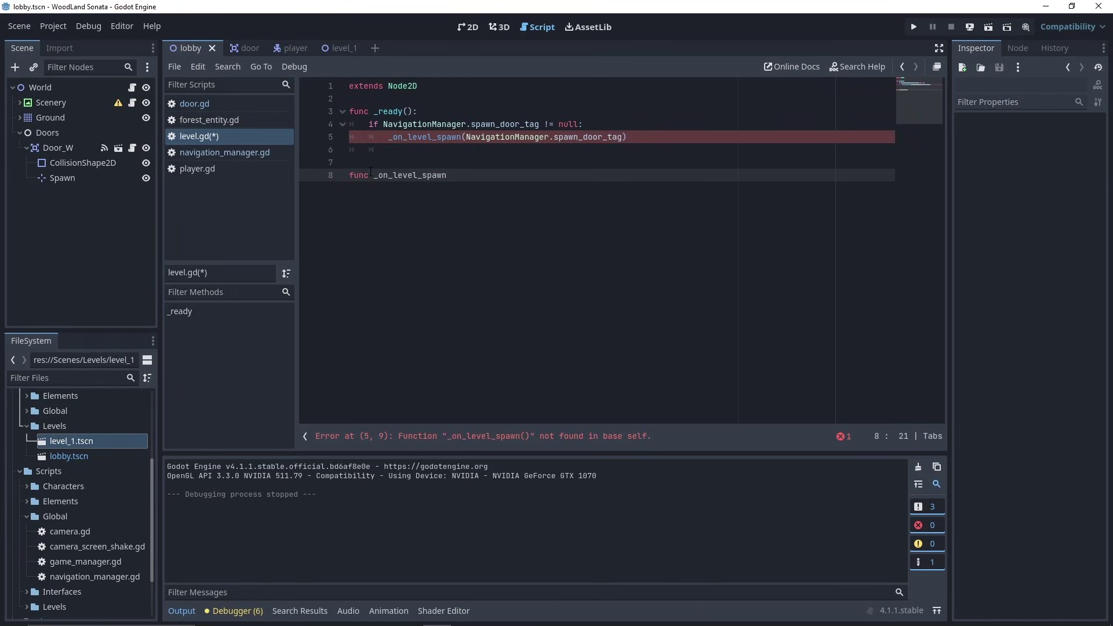
pyautogui.write('(destination_tag: St')
pyautogui.write('ring):')
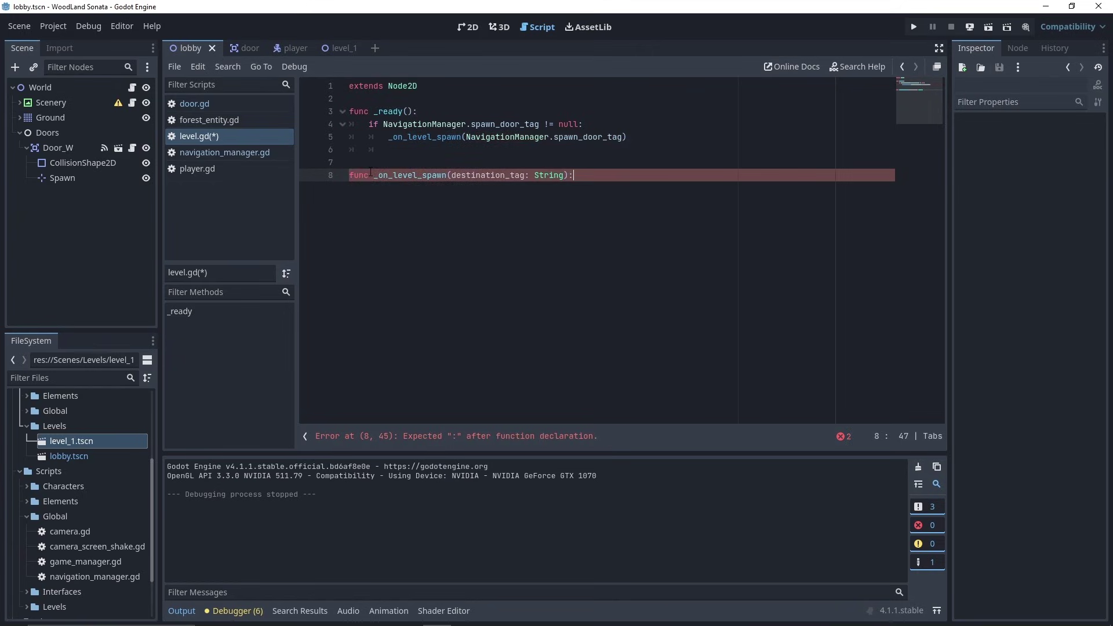
# Define _on_level_spawn(destination_tag) to fetch Doors/Door_+tag as a Door node.
pyautogui.press('Return')
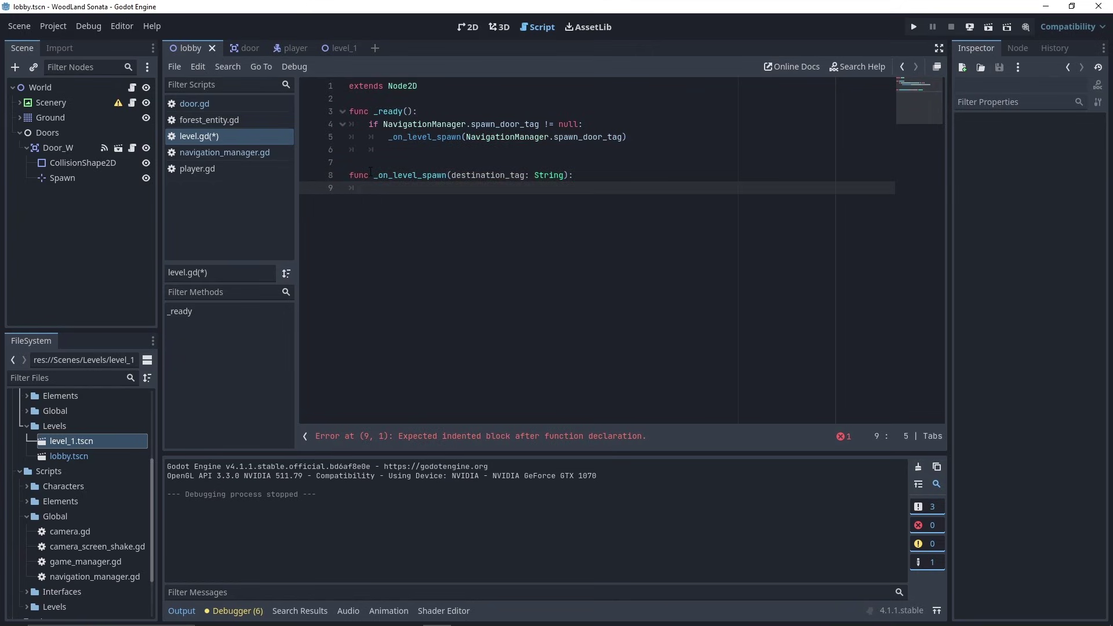
pyautogui.write('var door_path =')
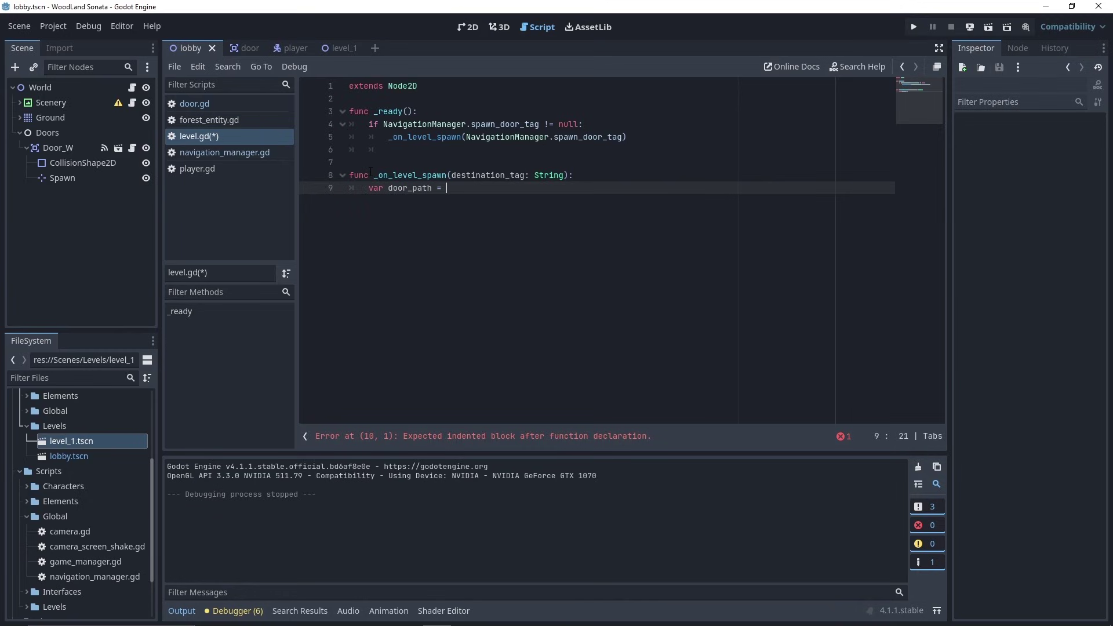
pyautogui.write('"Doors/Door_" + d')
pyautogui.write('esti')
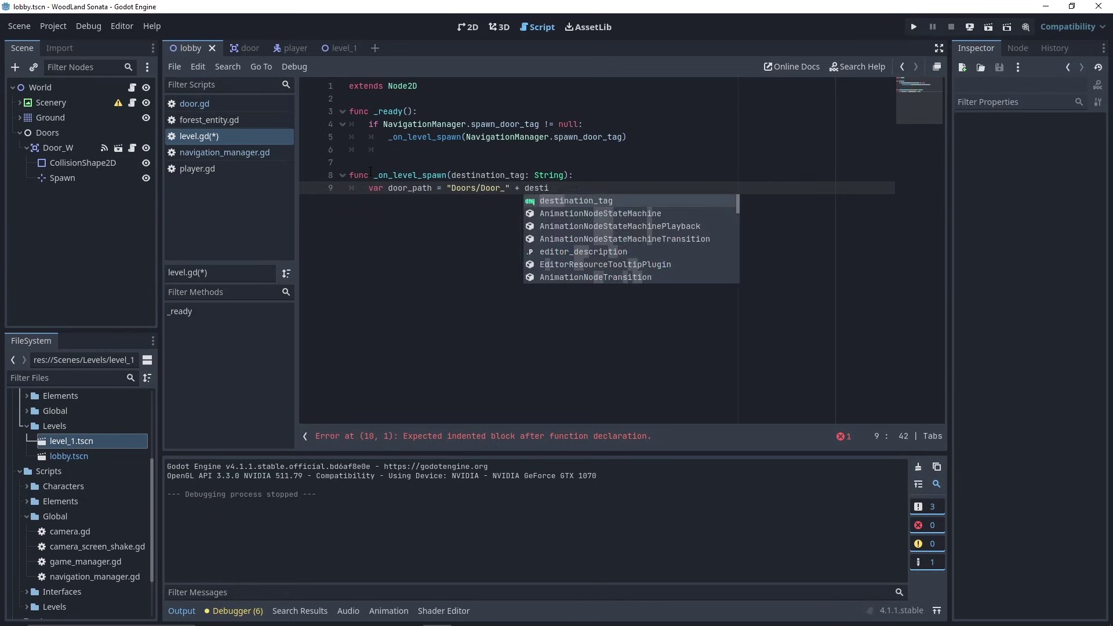
pyautogui.press('Tab')
pyautogui.press('Return')
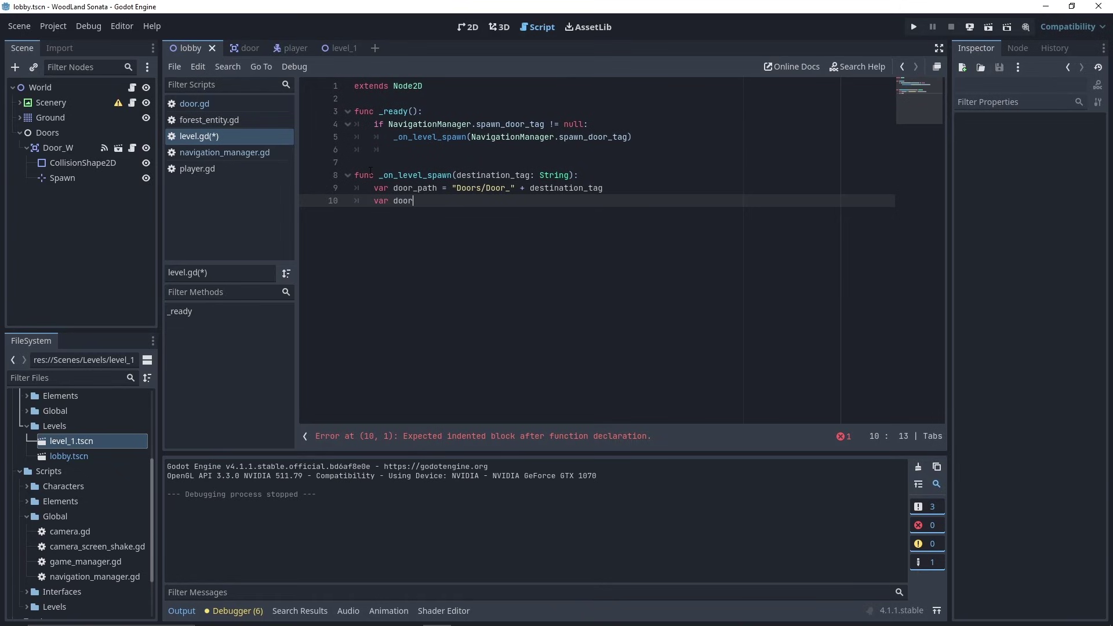
pyautogui.write('= get_node(')
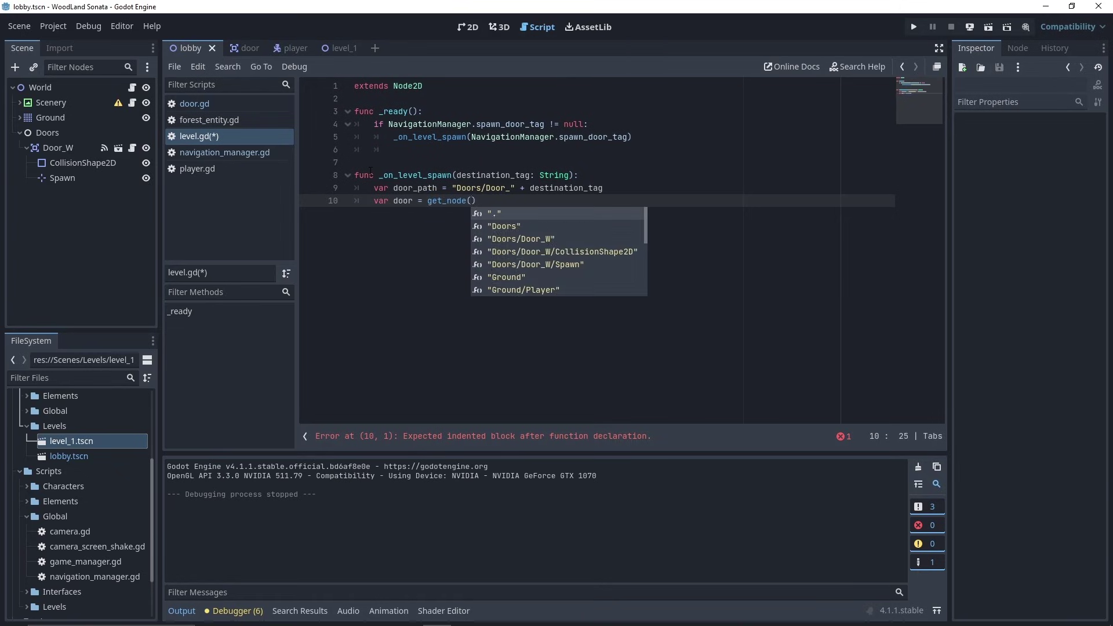
pyautogui.write('door')
pyautogui.press('Tab')
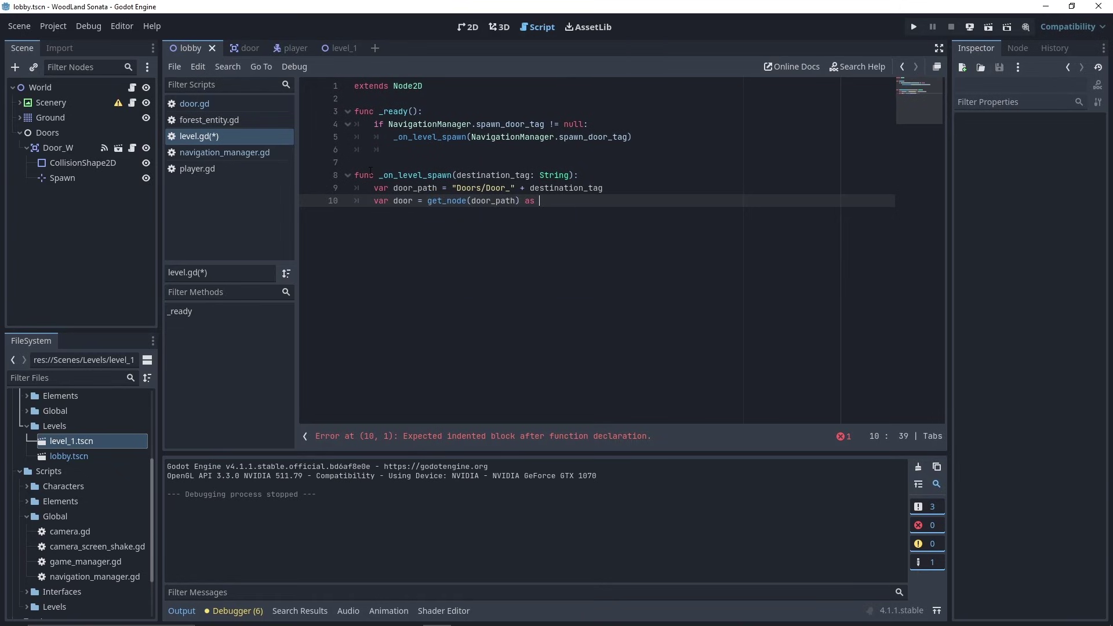
pyautogui.write('Door')
pyautogui.press('Escape')
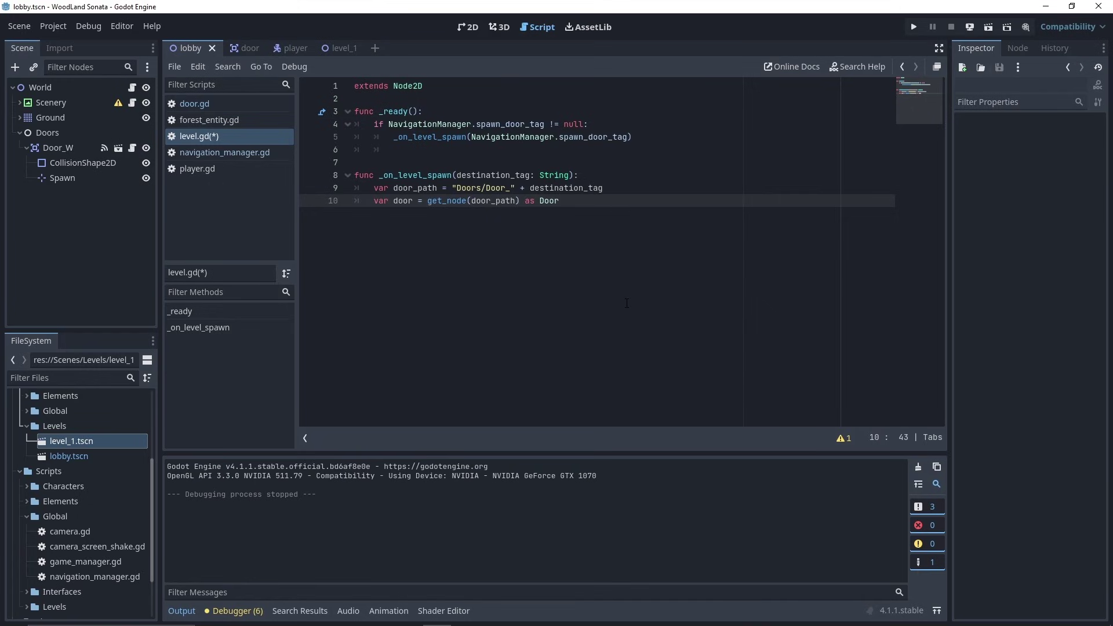
pyautogui.press('Return')
pyautogui.write('door.')
pyautogui.press('Down')
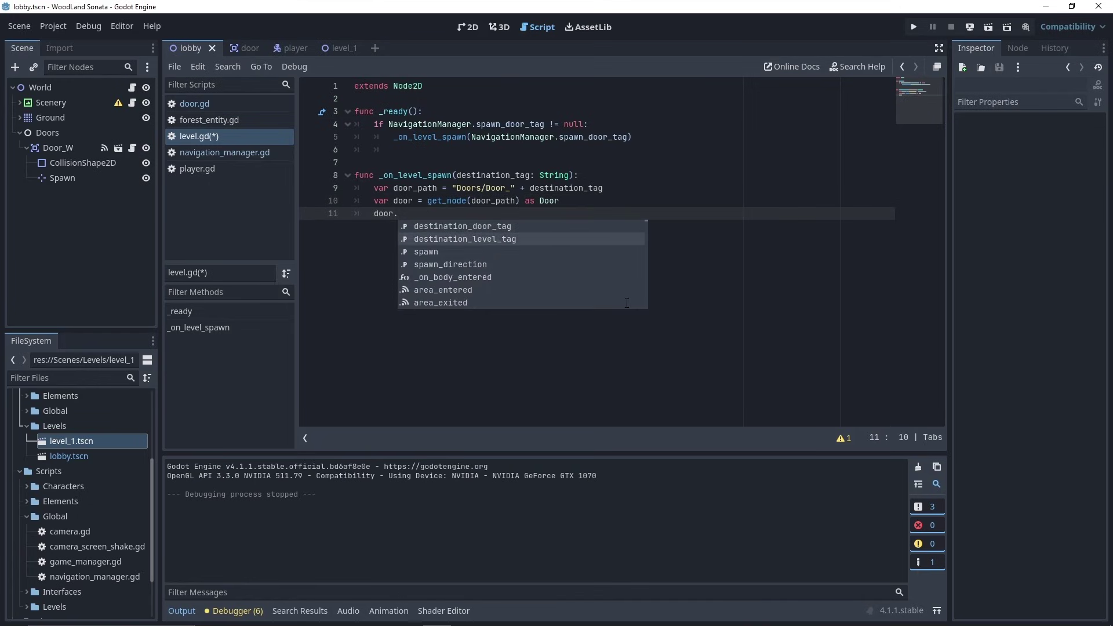
pyautogui.press('Down')
pyautogui.press('BackSpace')
pyautogui.press('BackSpace')
pyautogui.press('BackSpace')
pyautogui.press('BackSpace')
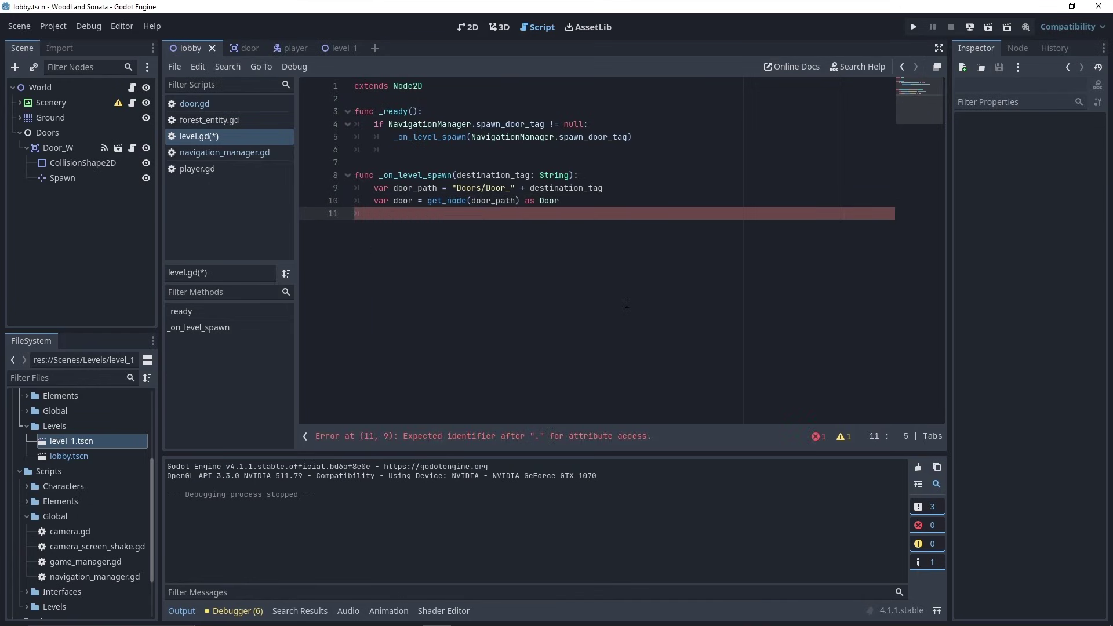
pyautogui.press('BackSpace')
pyautogui.click(224, 152)
# Add signal on_trigger_player_spawn and trigger_player_spawn(position: Vector2, direction: String) emitting it, then save.
pyautogui.click(508, 137)
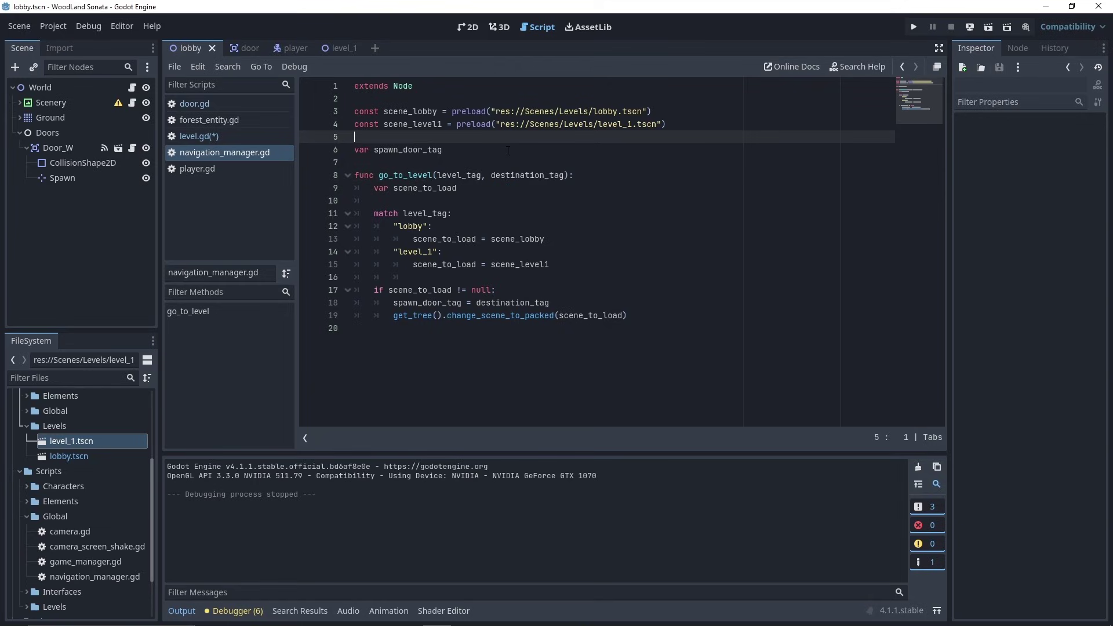
pyautogui.press('Return')
pyautogui.press('Return')
pyautogui.write('gnal ')
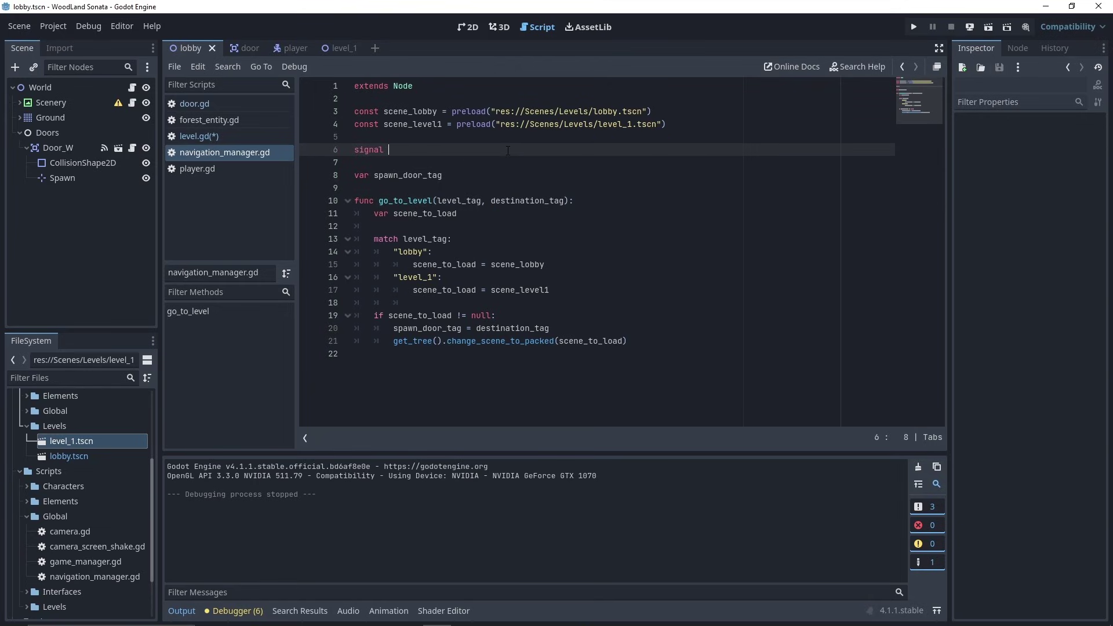
pyautogui.write('on_trigger_player_spawn')
pyautogui.click(633, 367)
pyautogui.press('Return')
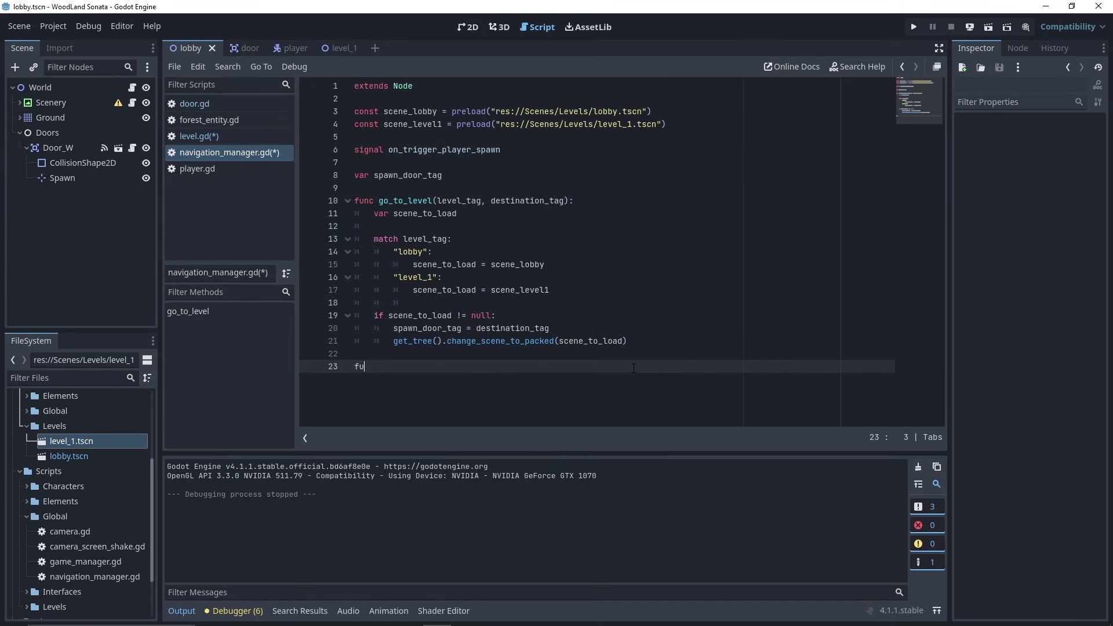
pyautogui.write("func trigger_player_spawn('")
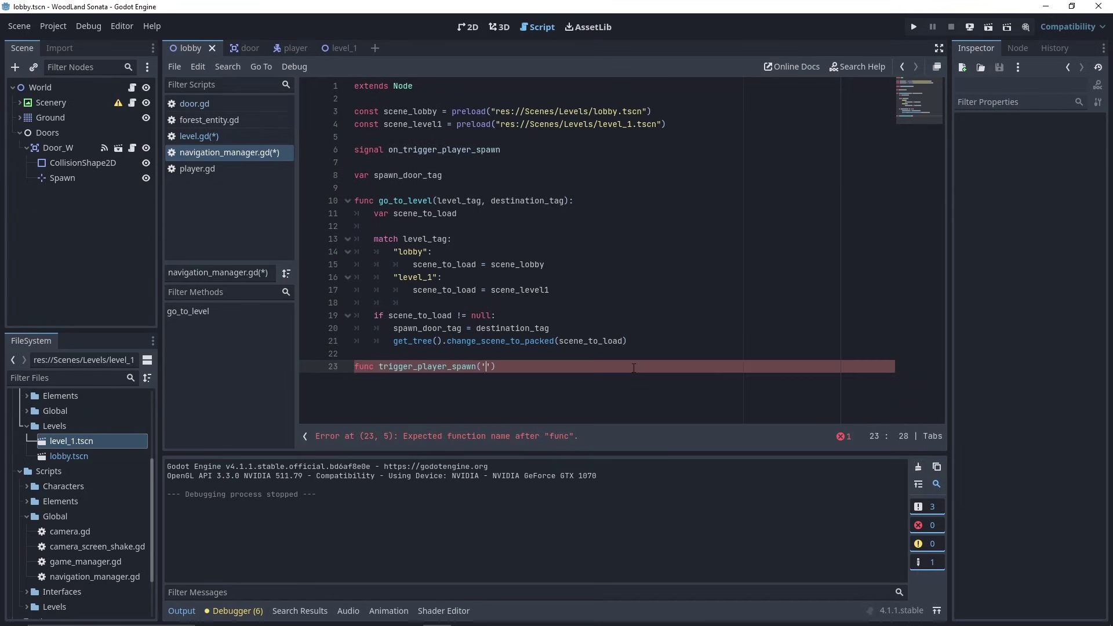
pyautogui.press('BackSpace')
pyautogui.write('tion: V')
pyautogui.write('ector2, ')
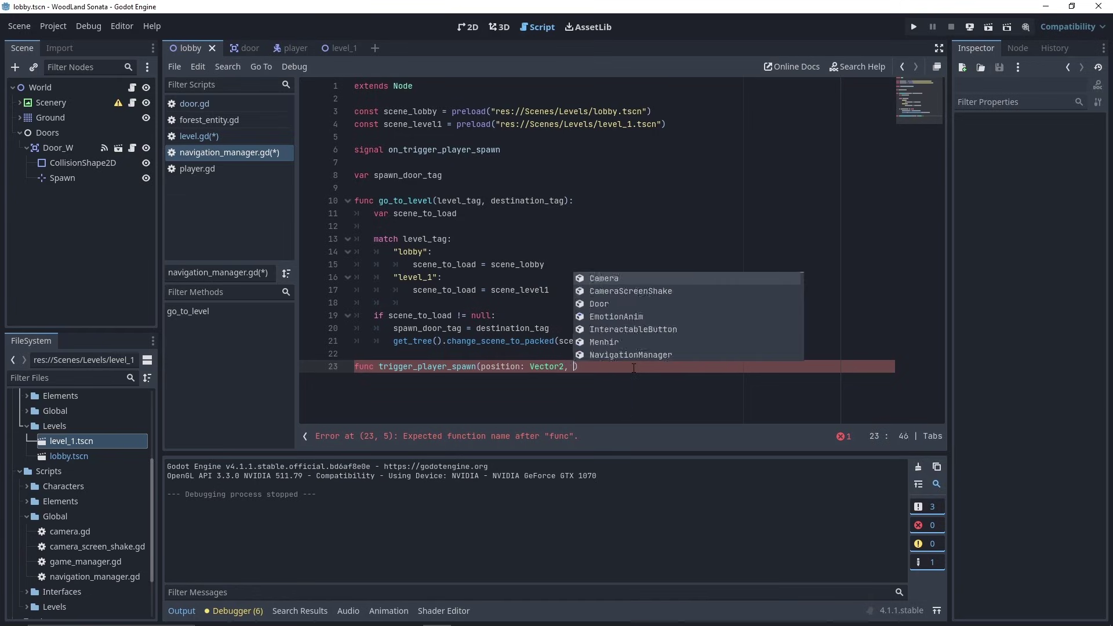
pyautogui.write('direction: String)')
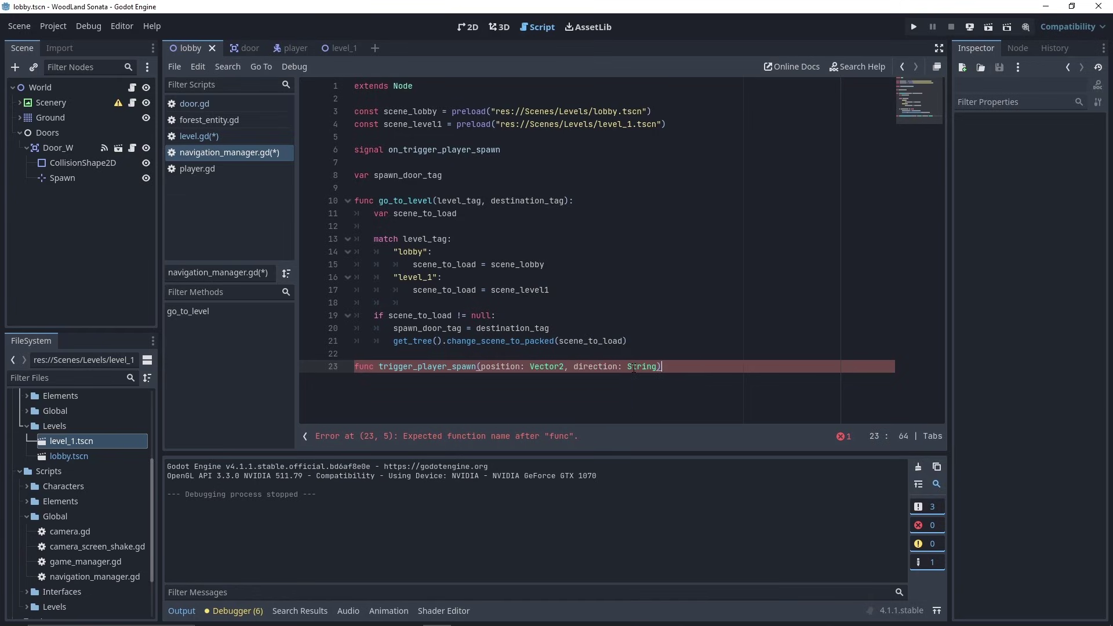
pyautogui.write(':')
pyautogui.press('Return')
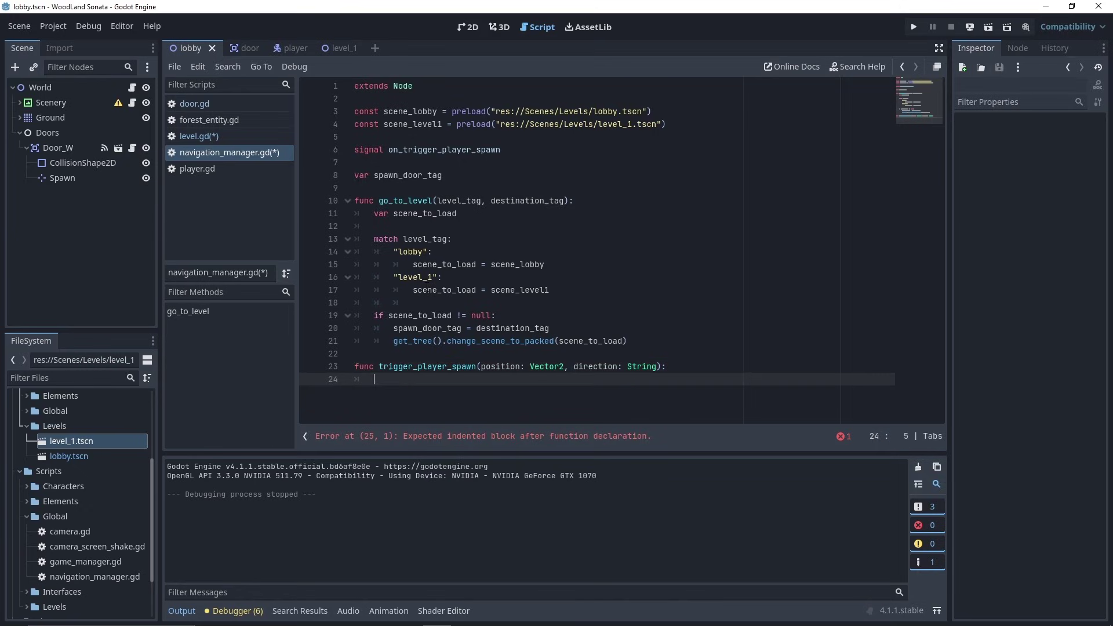
pyautogui.write('tri')
pyautogui.press('Tab')
pyautogui.write('.emio')
pyautogui.write('t(posit')
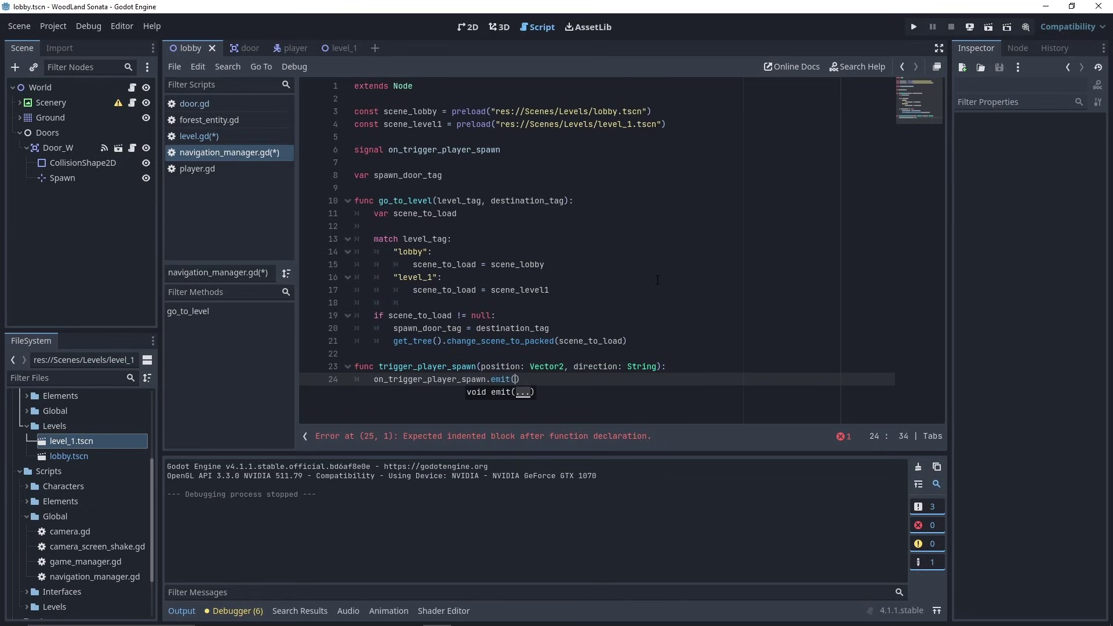
pyautogui.press('Tab')
pyautogui.write(', direct')
pyautogui.press('Tab')
pyautogui.write(')')
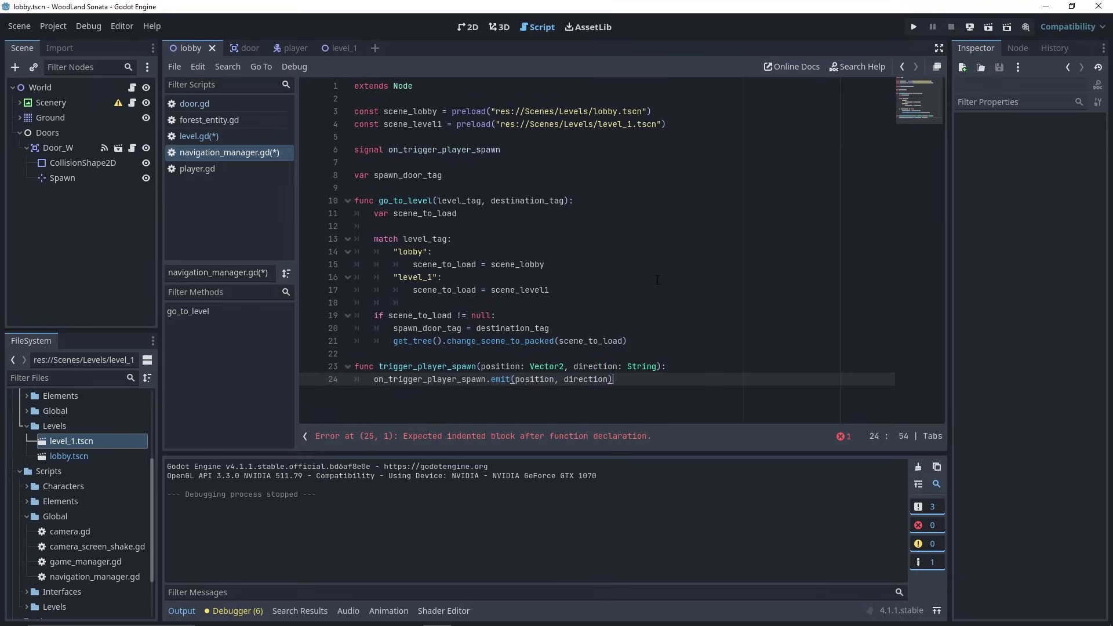
pyautogui.hotkey('ctrl', 's')
pyautogui.click(222, 135)
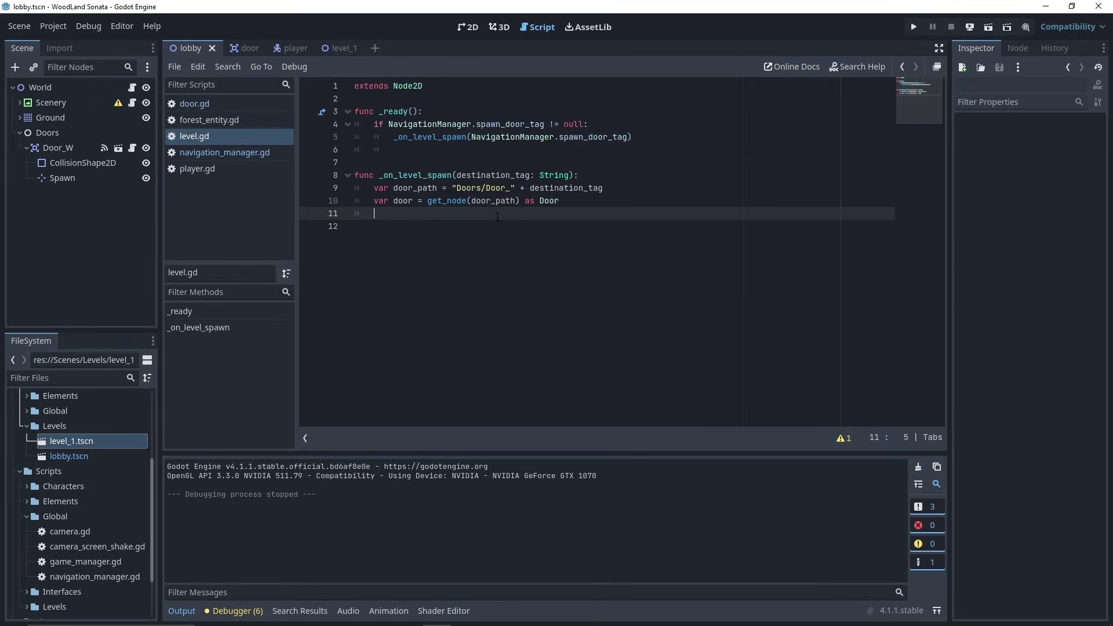
pyautogui.write('Navigatio')
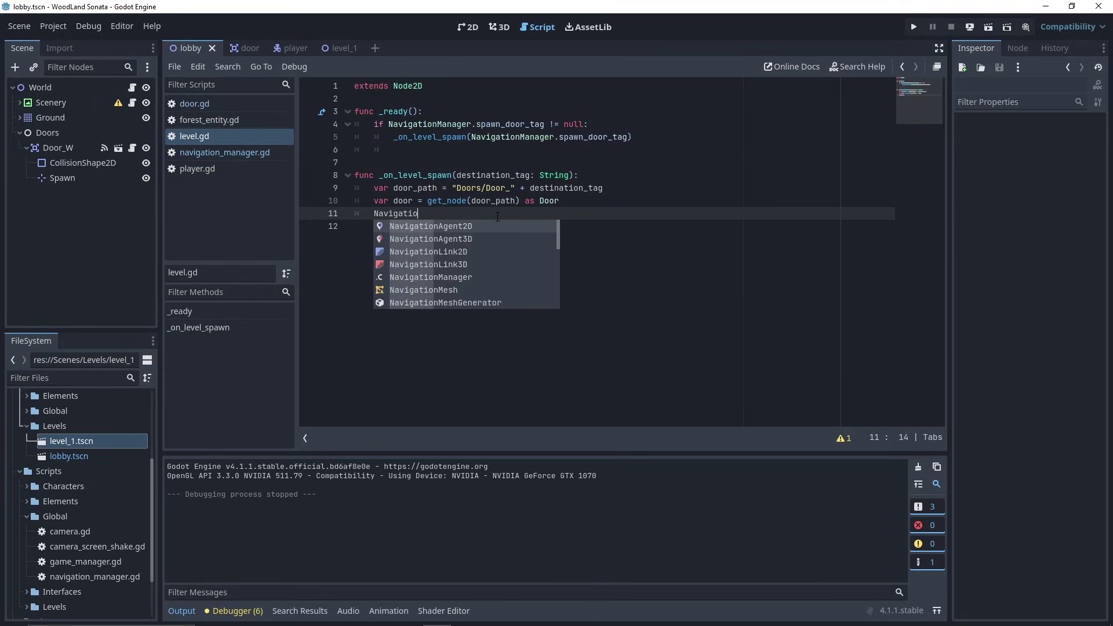
pyautogui.write('nMana')
# Call NavigationManager.trigger_player_spawn(door.spawn.global_position, door.spawn_direction) in _on_level_spawn and save level.gd.
pyautogui.press('Tab')
pyautogui.write('.tr')
pyautogui.press('Tab')
pyautogui.write('(')
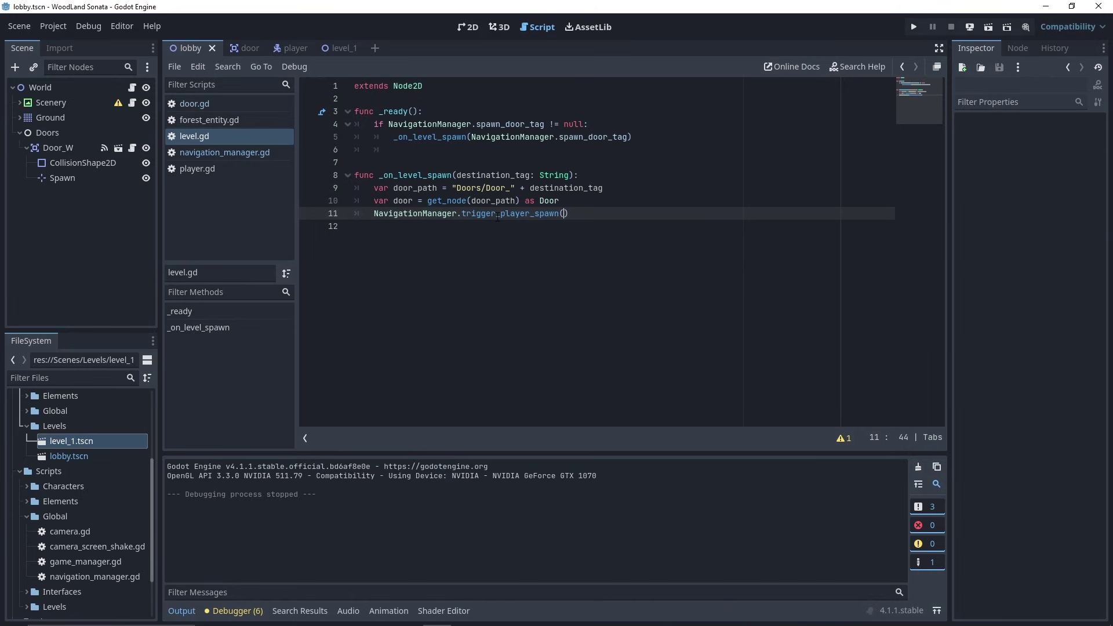
pyautogui.write('door.spa')
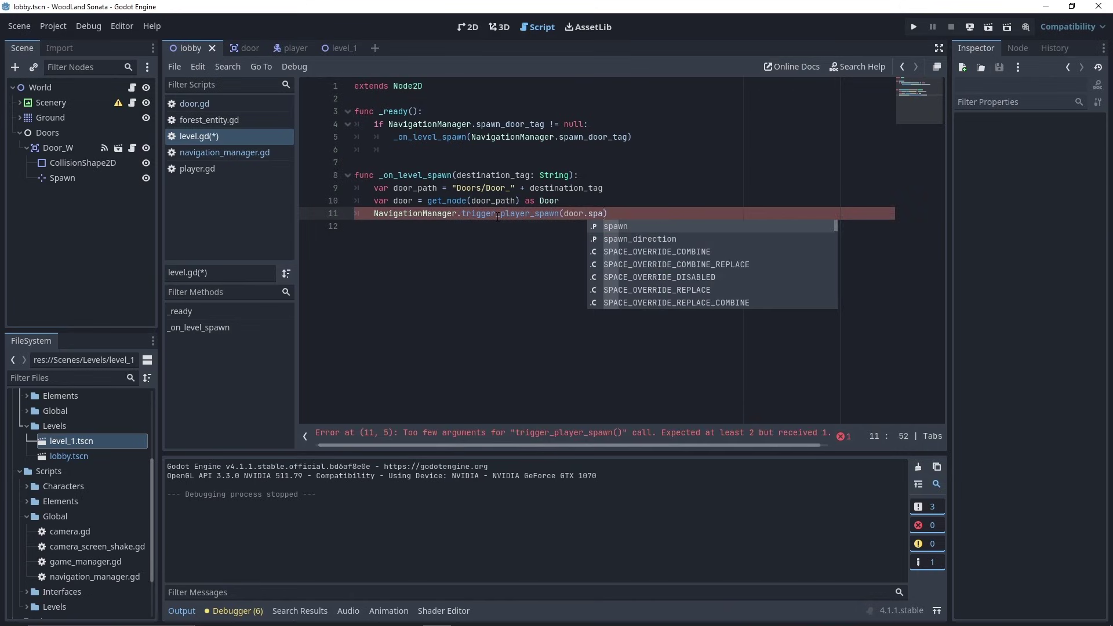
pyautogui.press('Tab')
pyautogui.write('.glo')
pyautogui.write('_positionj')
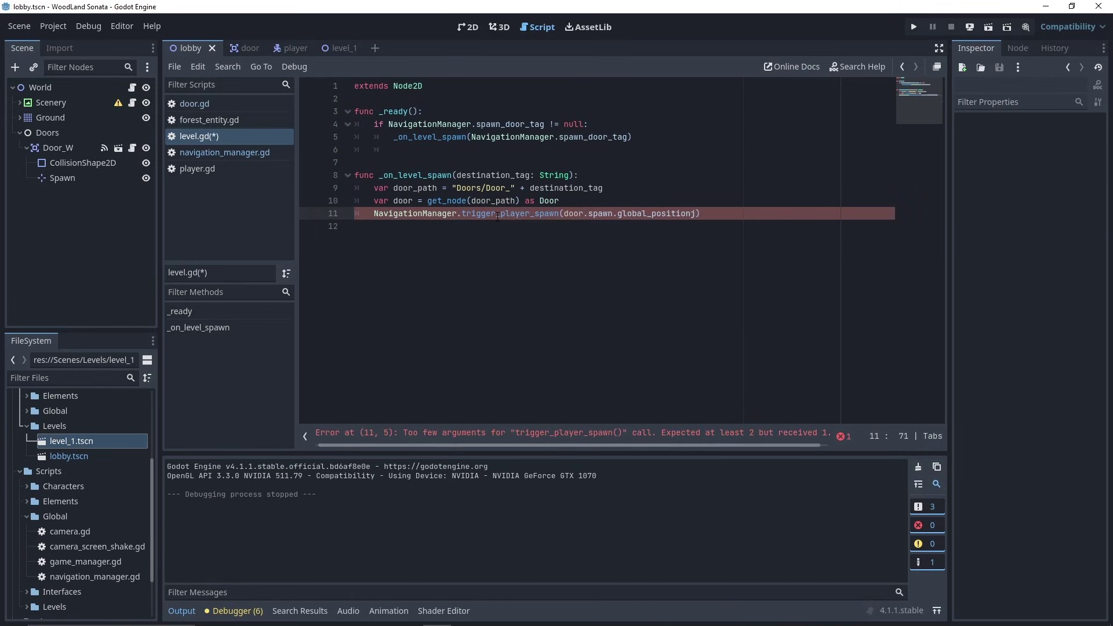
pyautogui.write(' door.sp')
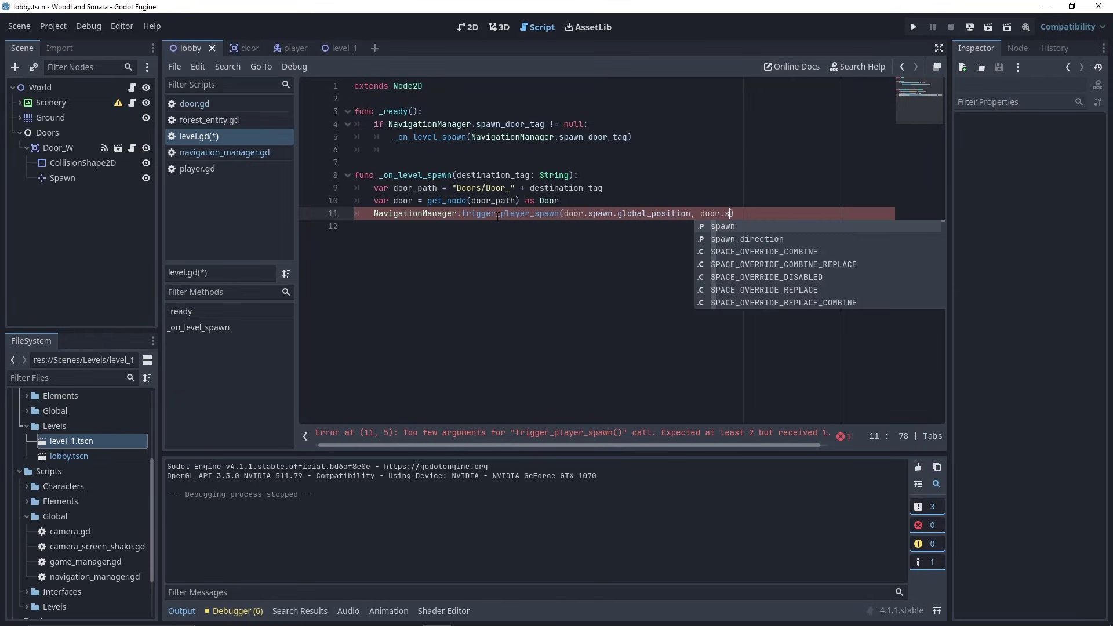
pyautogui.press('Down')
pyautogui.press('Tab')
pyautogui.hotkey('ctrl', 's')
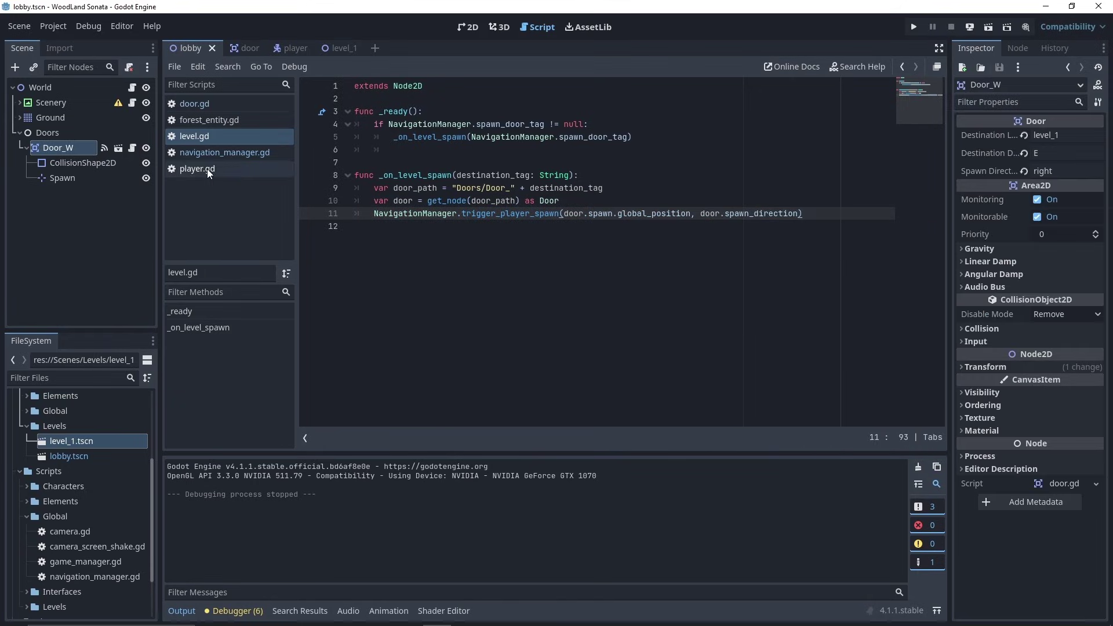
# In player.gd, add _ready connecting NavigationManager.on_trigger_player_spawn to _on_spawn.
pyautogui.click(208, 169)
pyautogui.click(477, 211)
pyautogui.press('Return')
pyautogui.write('func ')
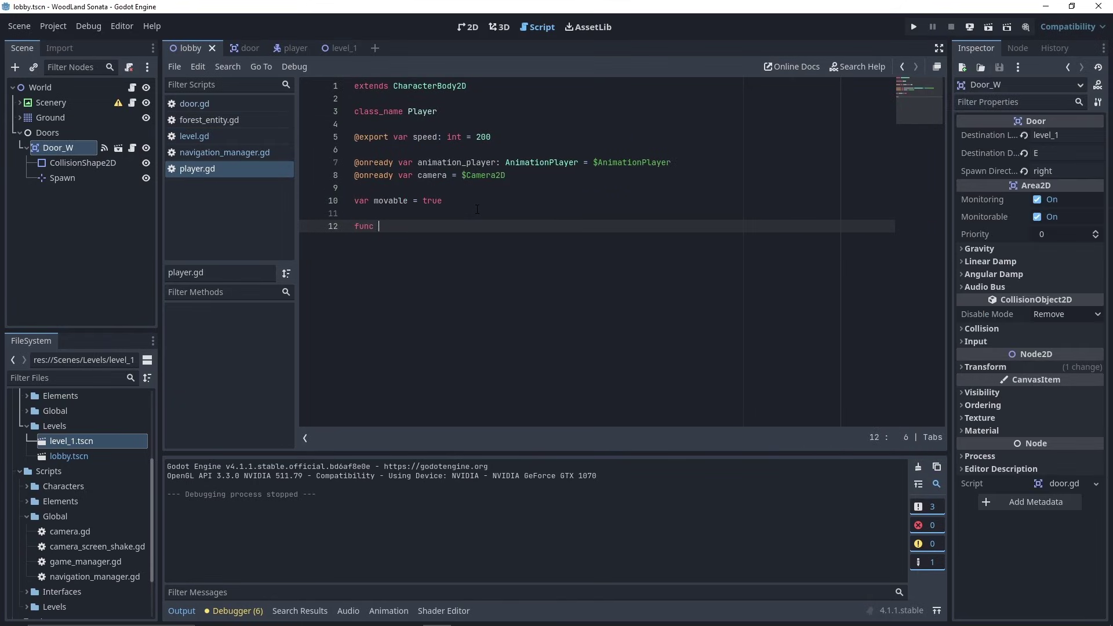
pyautogui.write('_ready')
pyautogui.press('Tab')
pyautogui.write(':')
pyautogui.press('Return')
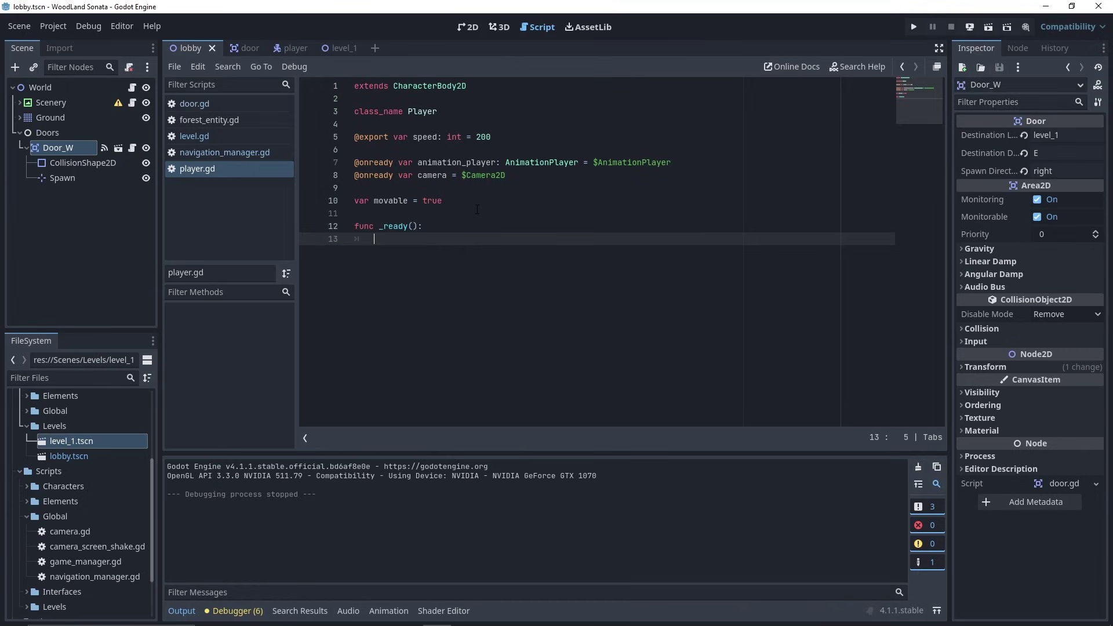
pyautogui.write('NavigationMan')
pyautogui.press('Tab')
pyautogui.write('.')
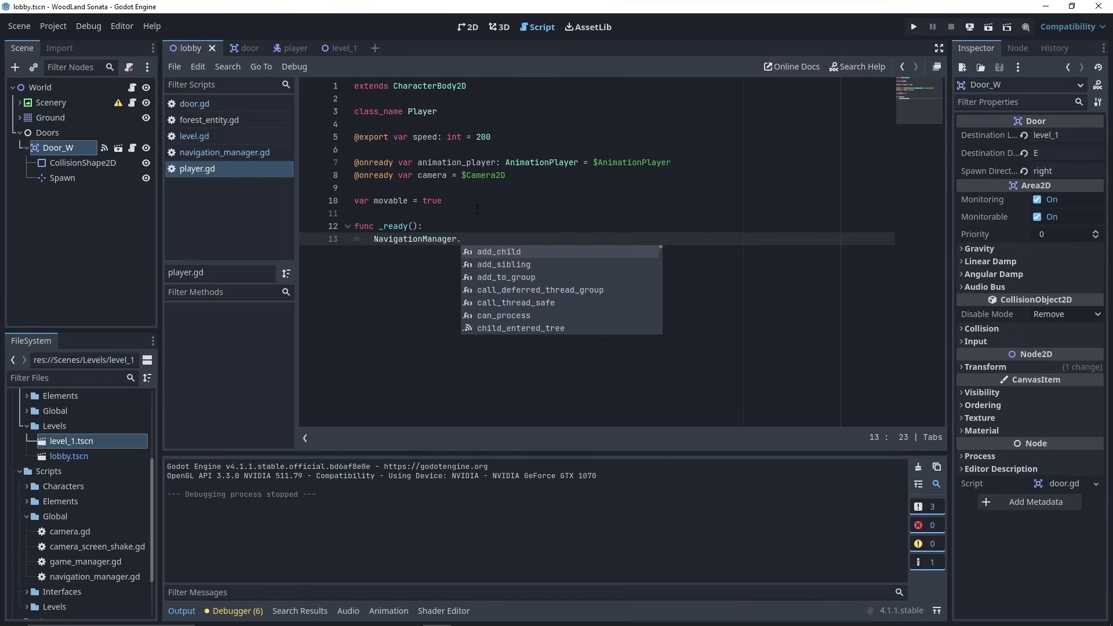
pyautogui.write('on_')
pyautogui.press('Tab')
pyautogui.write('.con')
pyautogui.press('Tab')
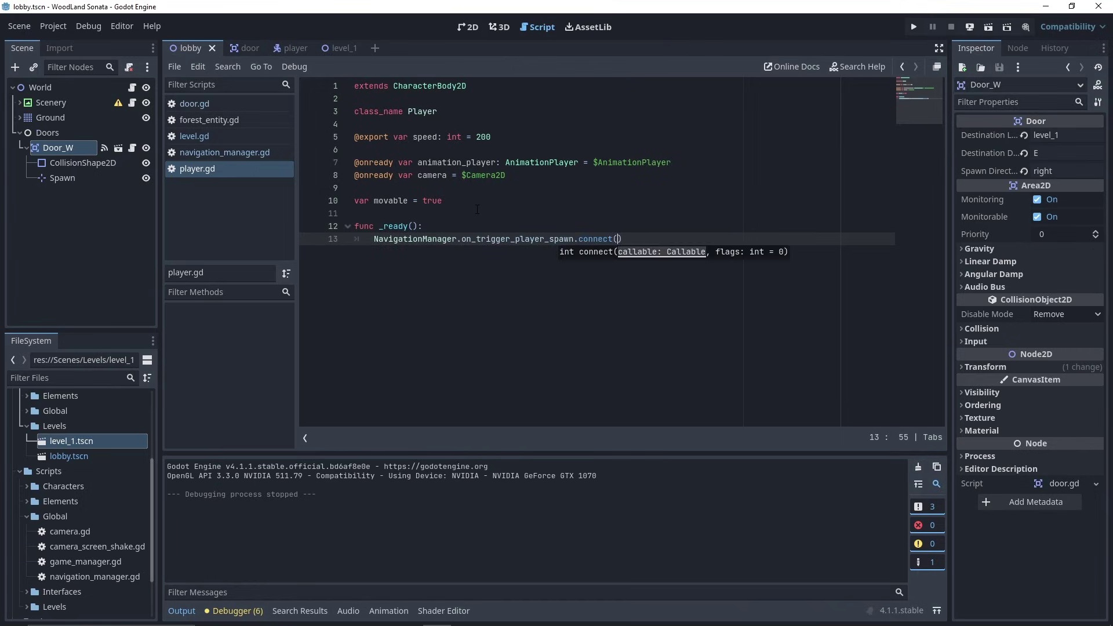
pyautogui.write('n_spawn')
pyautogui.press('End')
# Write _on_spawn(position, direction: String) setting global_position and playing "move_"+direction on animation_player.
pyautogui.press('Return')
pyautogui.press('Return')
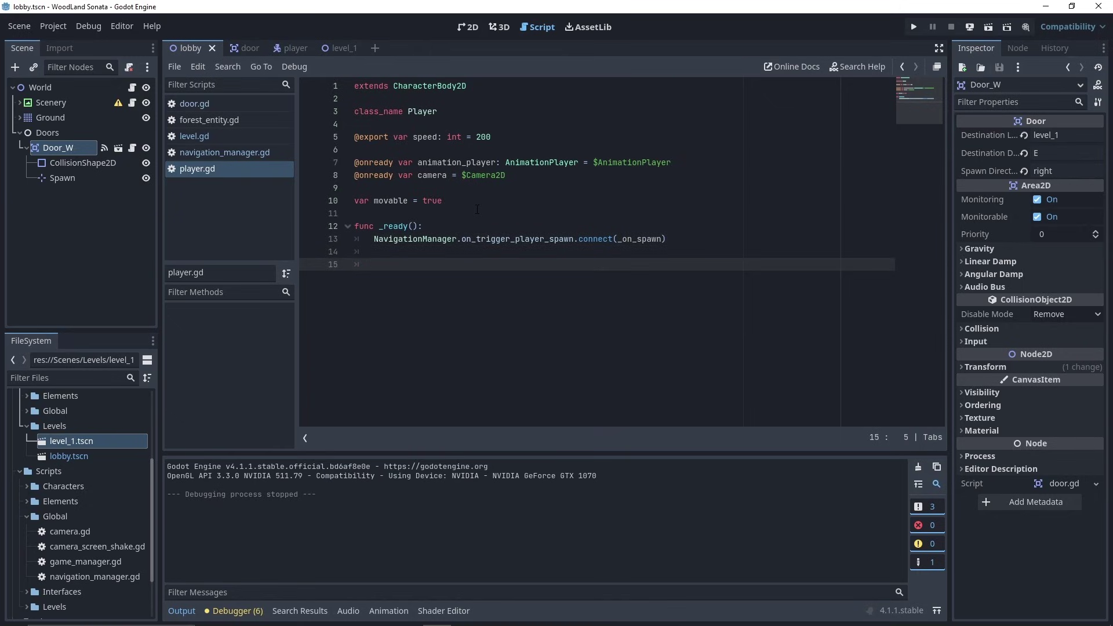
pyautogui.write('on_spawn(')
pyautogui.write('position: ')
pyautogui.write('Vector2, diure')
pyautogui.press('BackSpace')
pyautogui.press('BackSpace')
pyautogui.press('BackSpace')
pyautogui.write('rection')
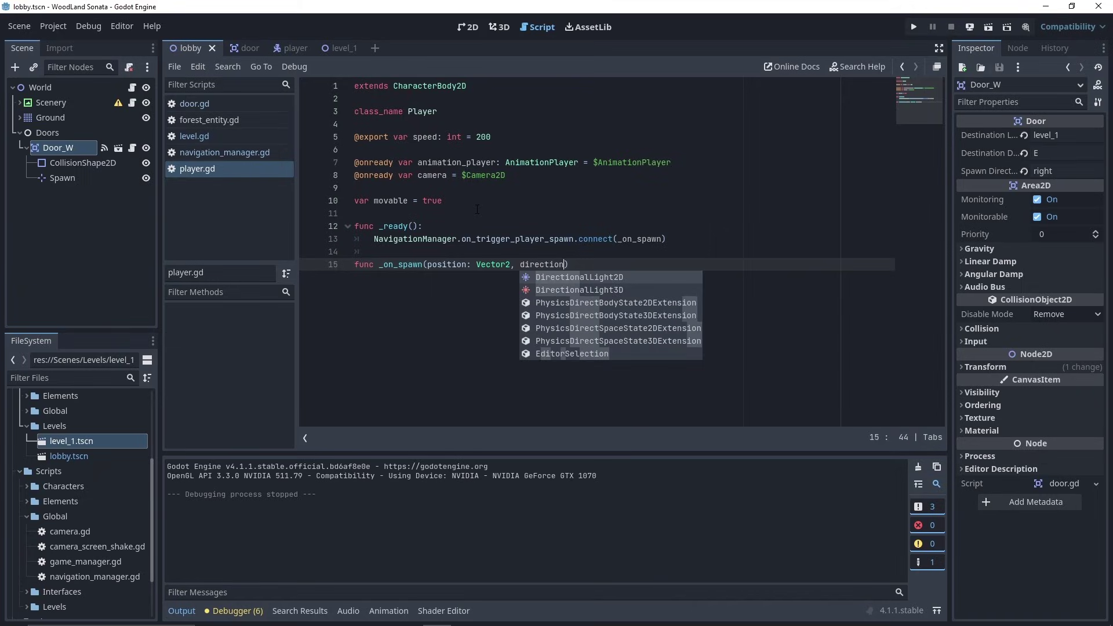
pyautogui.write(': String')
pyautogui.press('Return')
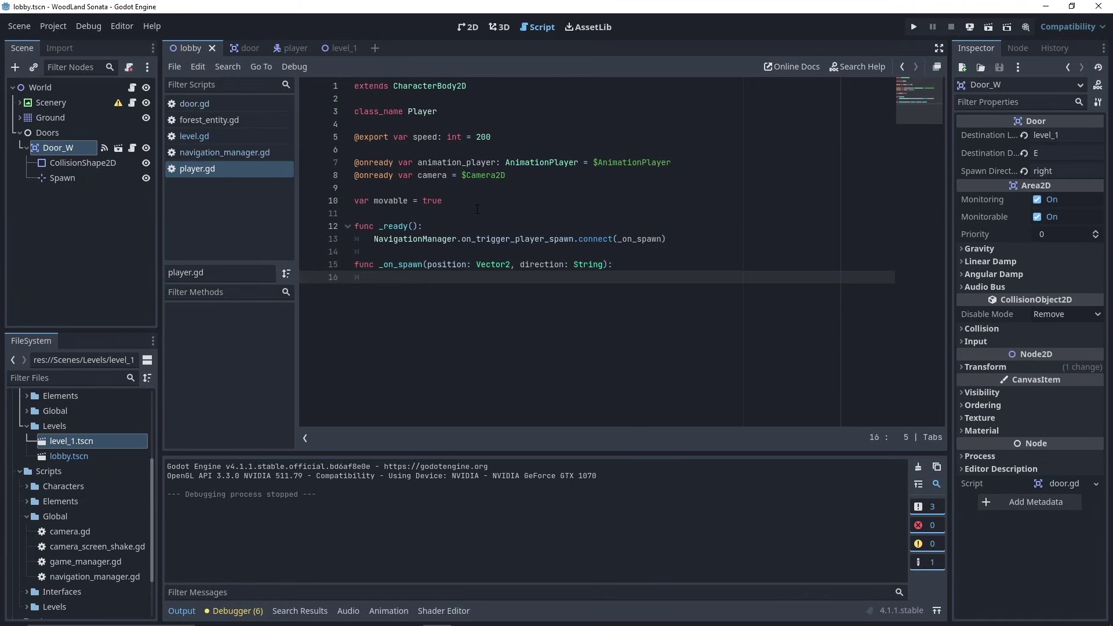
pyautogui.write('global')
pyautogui.press('Tab')
pyautogui.write('position')
pyautogui.press('Tab')
pyautogui.press('Return')
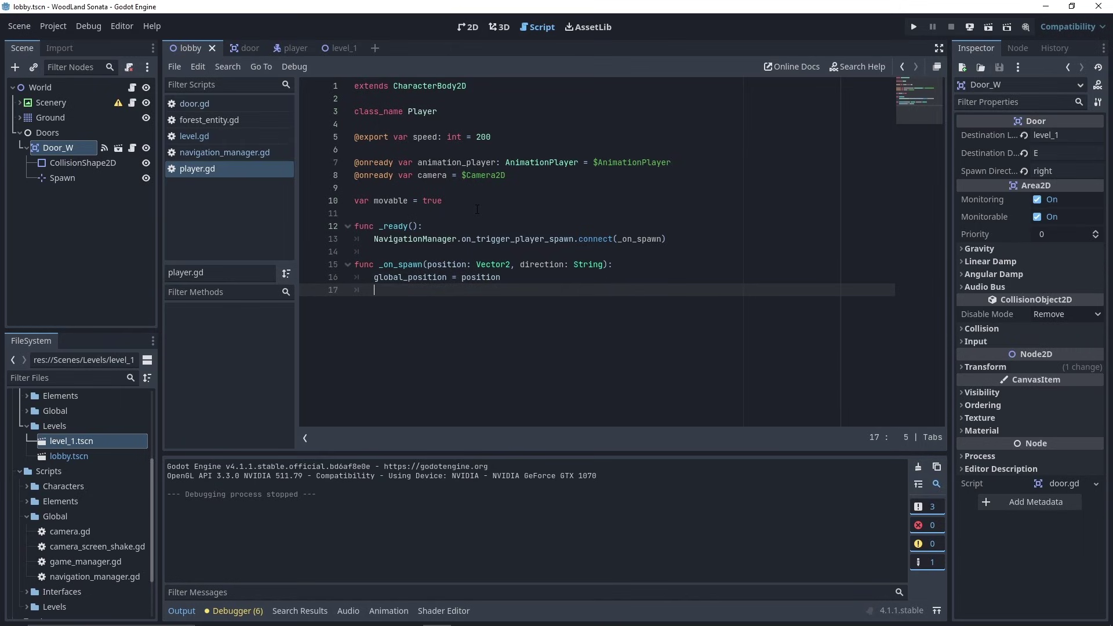
pyautogui.write('anim')
pyautogui.press('Tab')
pyautogui.write('.pl')
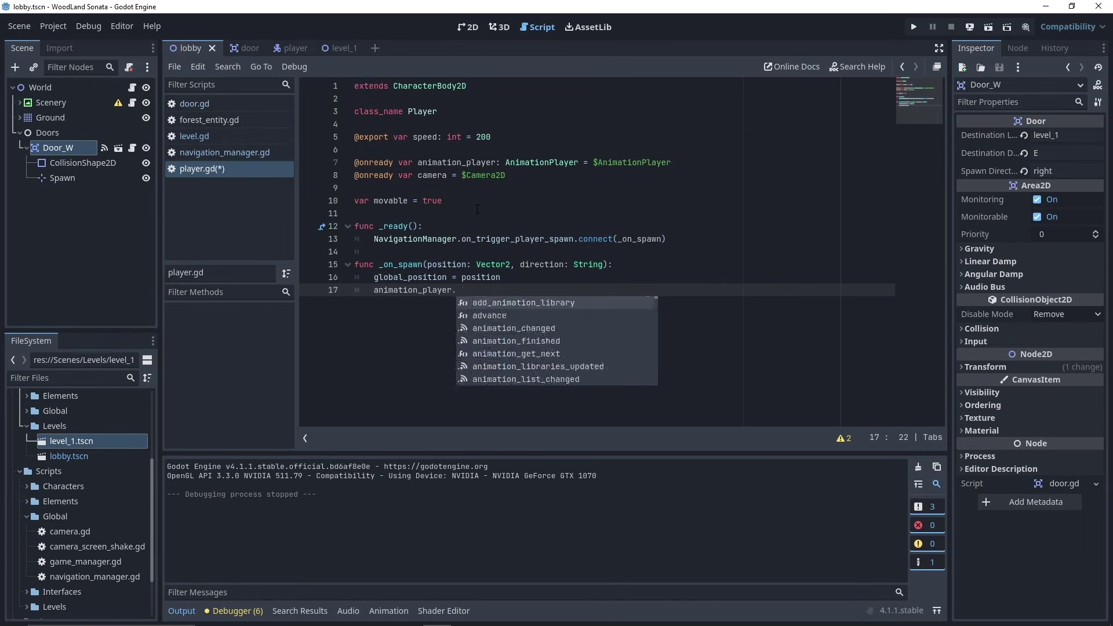
pyautogui.press('Tab')
pyautogui.write('"move_" + direction')
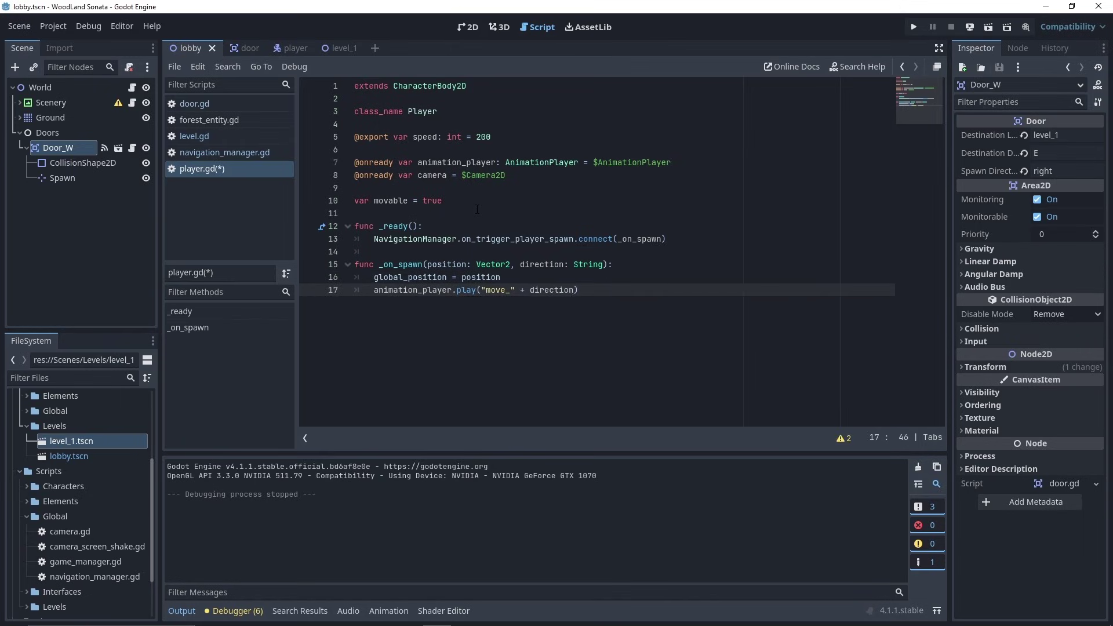
pyautogui.press('Return')
pyautogui.write('anim')
pyautogui.press('Tab')
pyautogui.write('.stop')
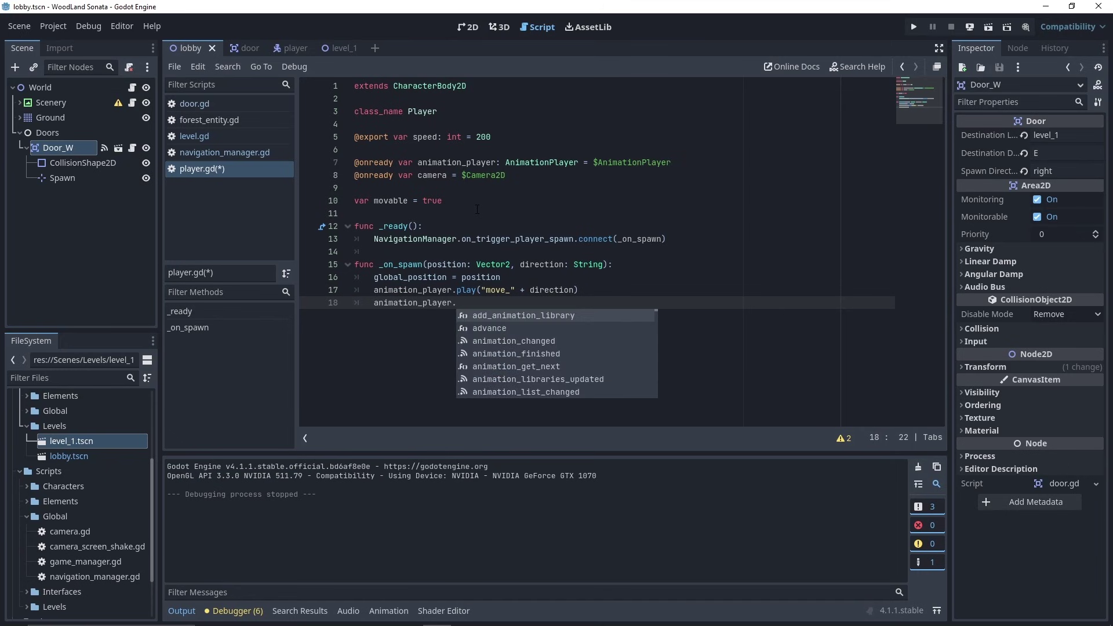
# Finish the animation stop call, run the game, then walk left to level_1 and right back to the lobby.
pyautogui.press('Tab')
pyautogui.press('F5')
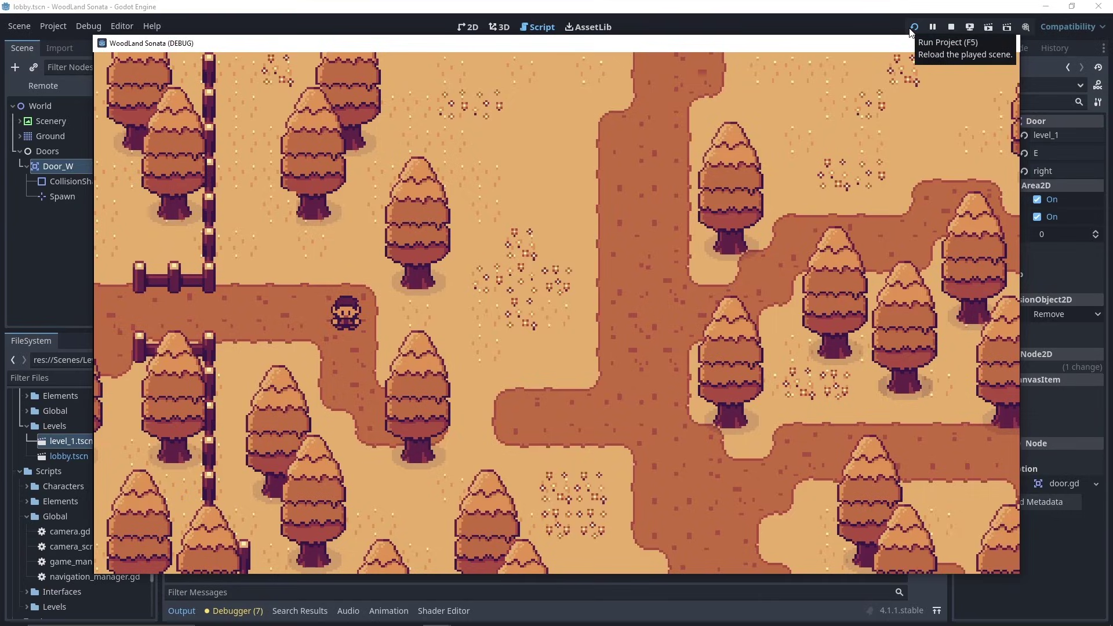
pyautogui.press('Left')
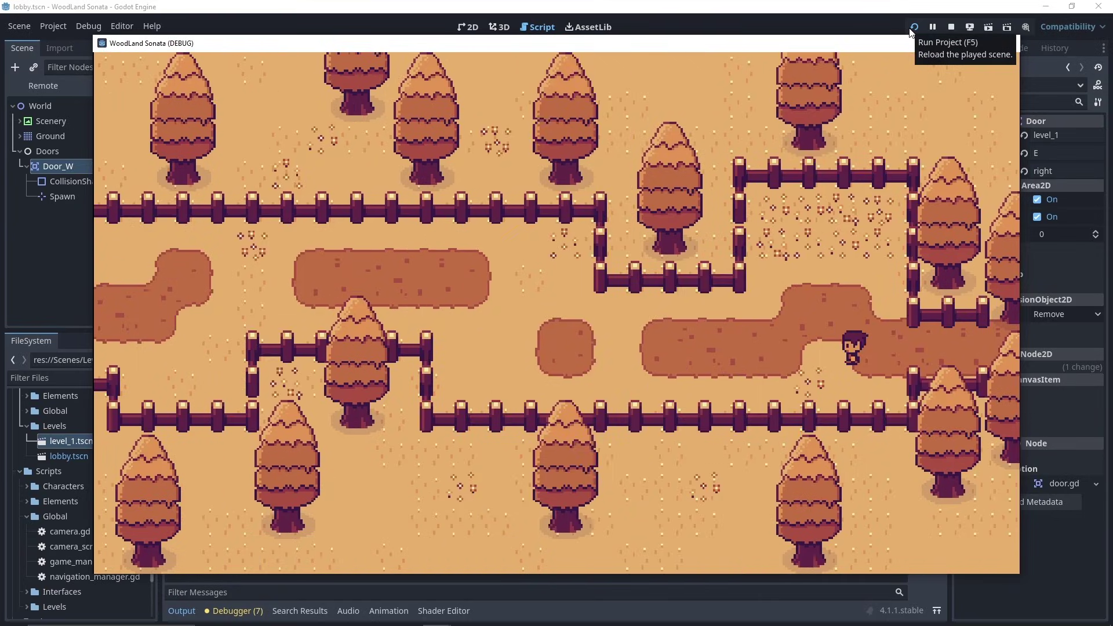
pyautogui.press('Right')
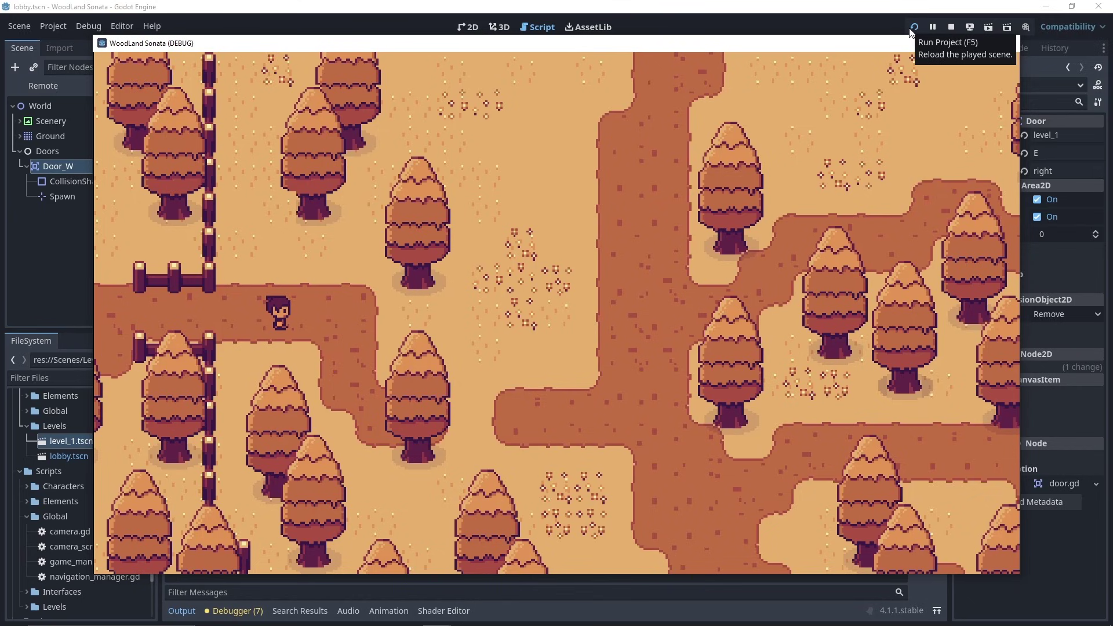